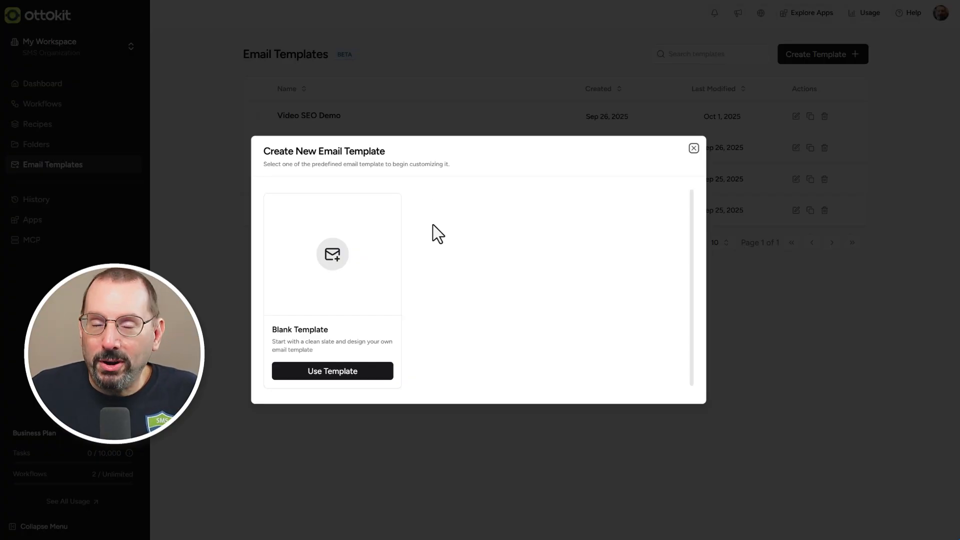
- Start a new email template from the blank template and set its font family to Arial
{"action": "left_click", "coordinate": [333, 370]}
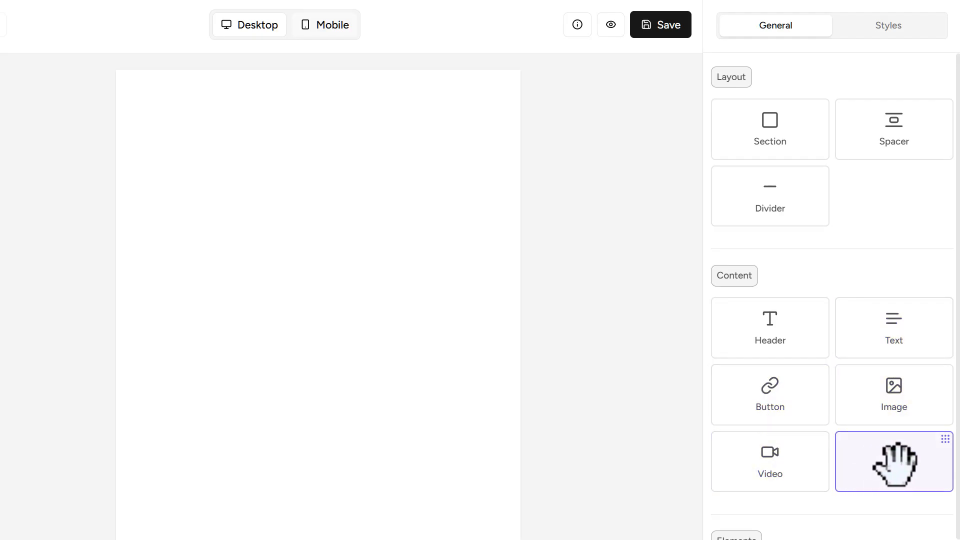
{"action": "scroll", "coordinate": [770, 415], "scroll_direction": "down", "scroll_amount": 3}
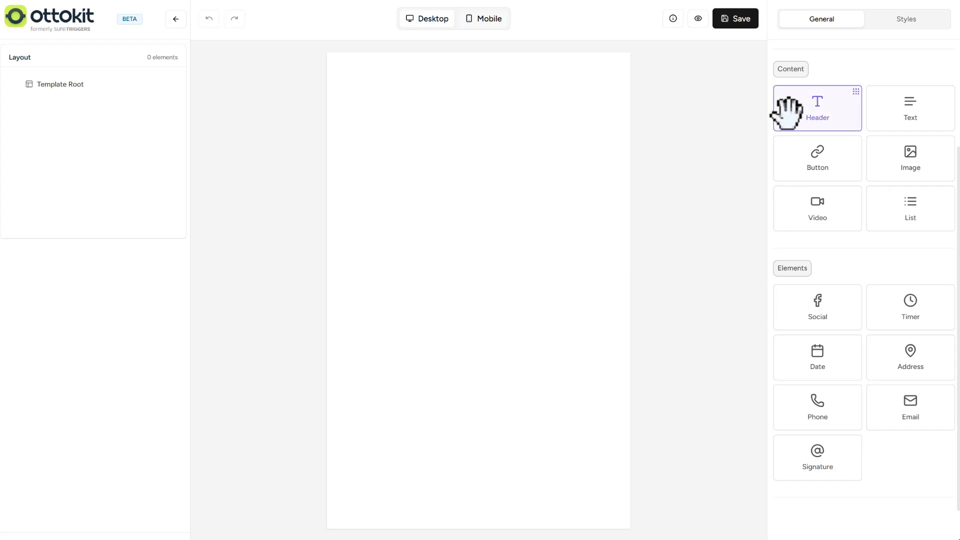
{"action": "left_click", "coordinate": [908, 20]}
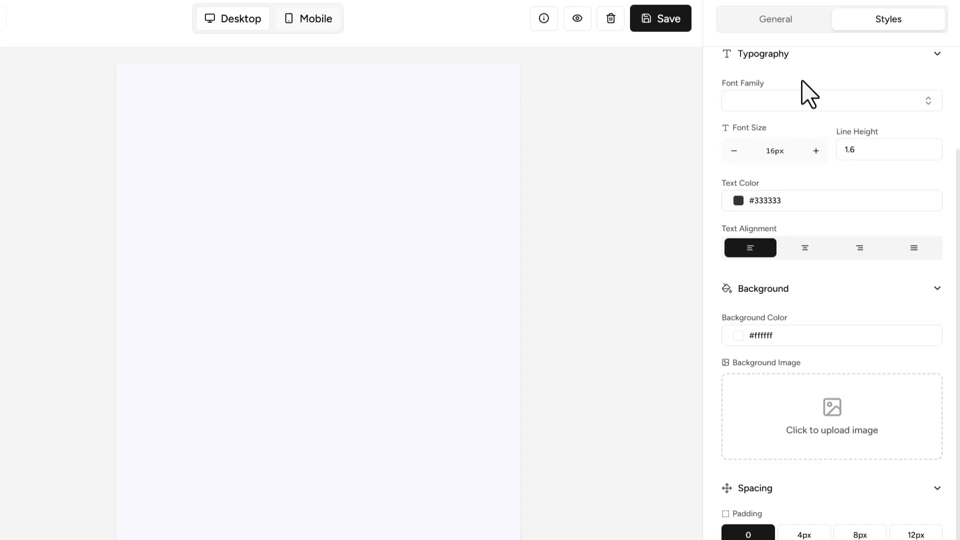
{"action": "left_click", "coordinate": [779, 100]}
{"action": "left_click", "coordinate": [789, 150]}
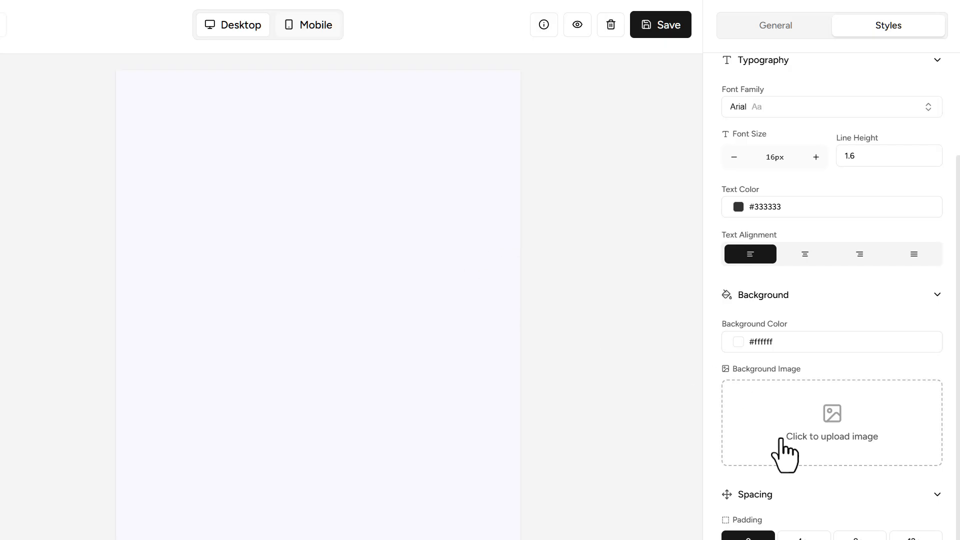
- Try the Large box shadow on the template and set it back to Small
{"action": "scroll", "coordinate": [787, 525], "scroll_direction": "down", "scroll_amount": 4}
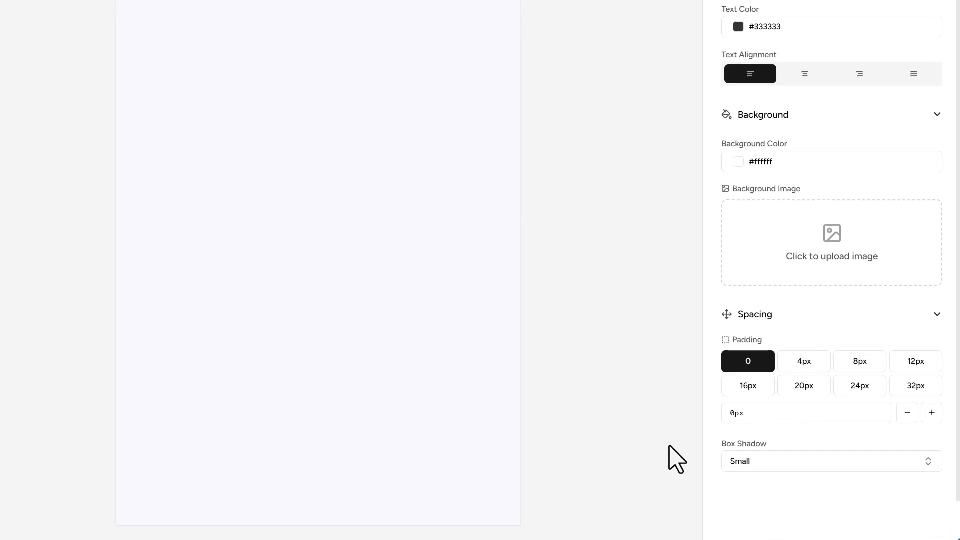
{"action": "left_click", "coordinate": [836, 465]}
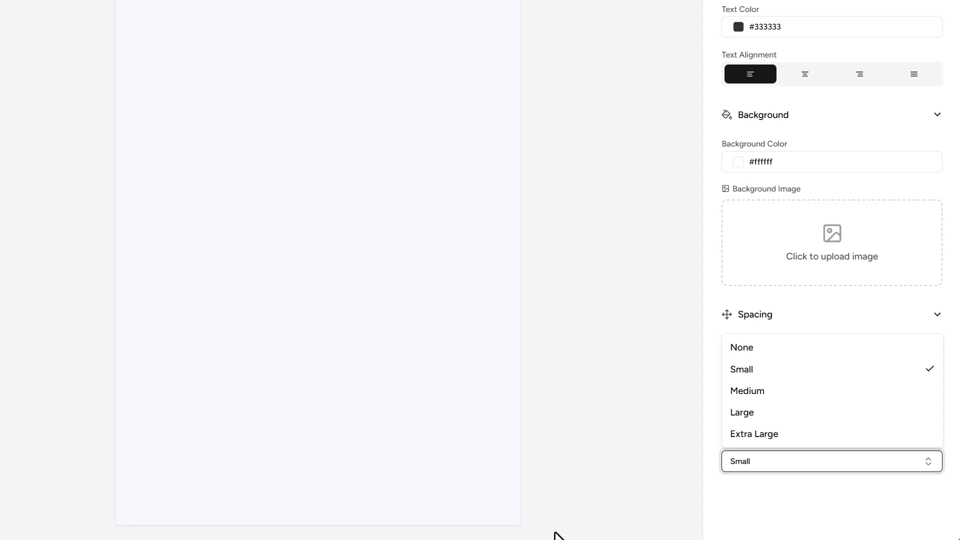
{"action": "left_click", "coordinate": [742, 413]}
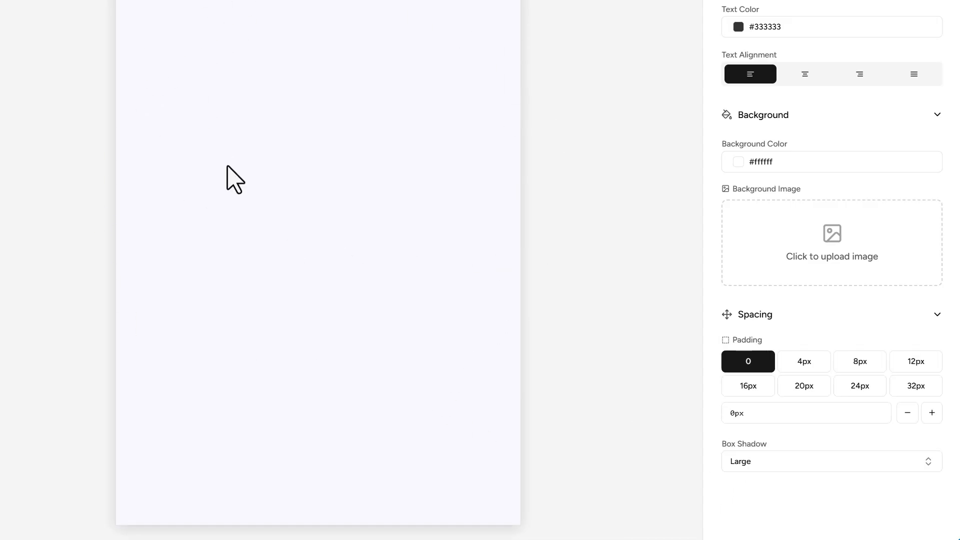
{"action": "left_click", "coordinate": [831, 461]}
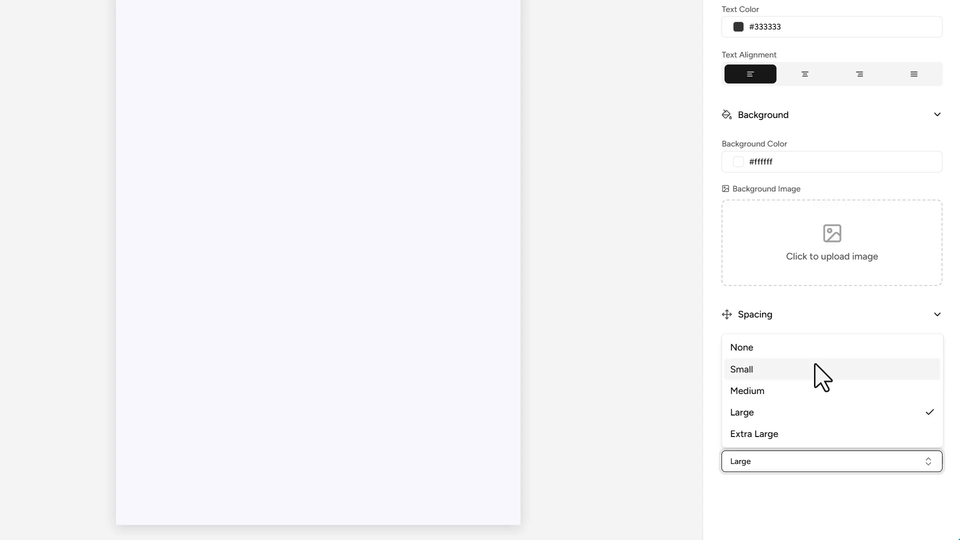
{"action": "left_click", "coordinate": [816, 370]}
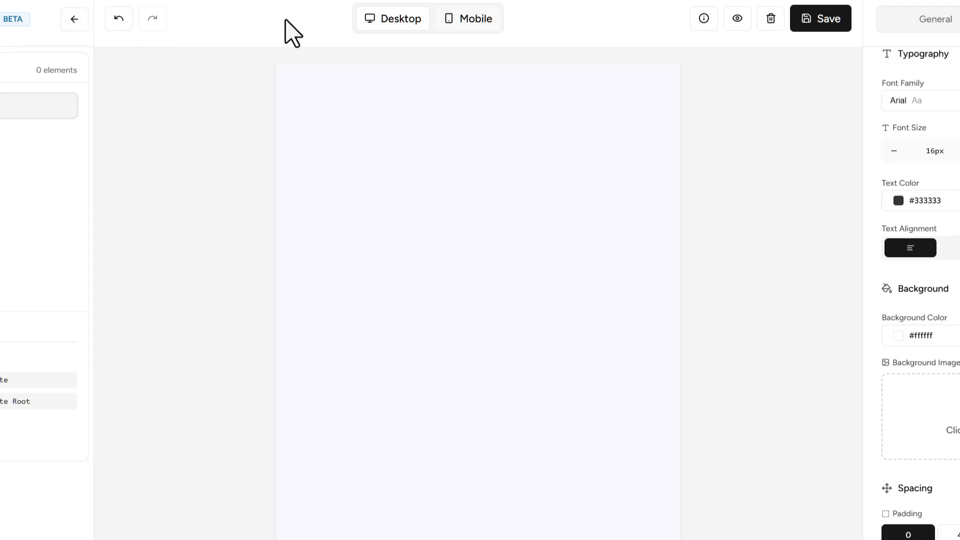
- Preview the template canvas in mobile and desktop view and read the help on dynamic variables
{"action": "left_click", "coordinate": [467, 23]}
{"action": "left_click", "coordinate": [382, 19]}
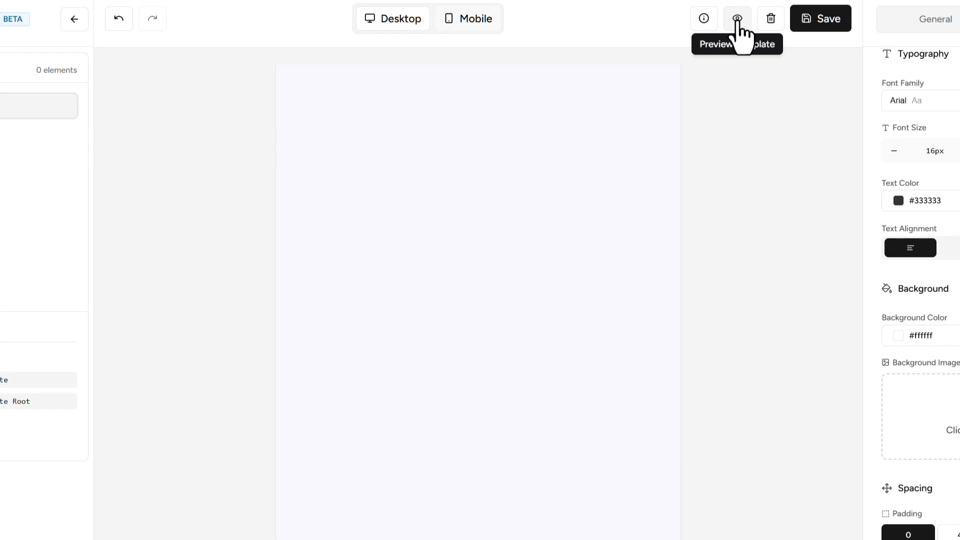
{"action": "left_click", "coordinate": [704, 20]}
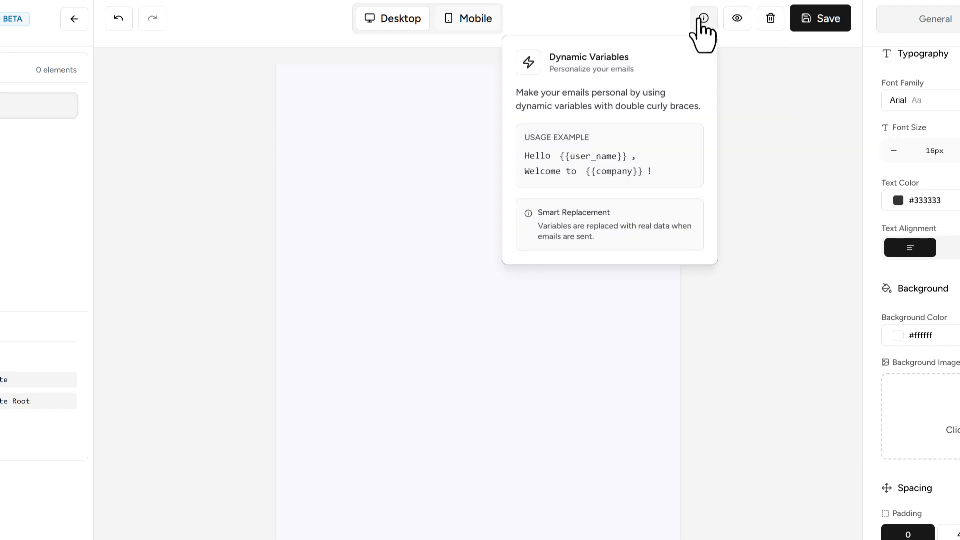
{"action": "mouse_move", "coordinate": [709, 25]}
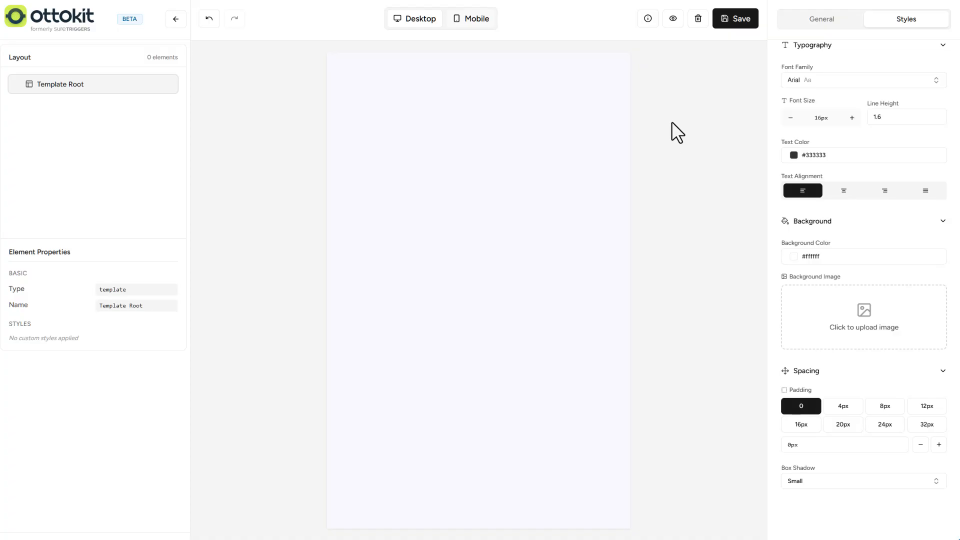
- Add a section to the empty template and align its content horizontally to the left
{"action": "scroll", "coordinate": [803, 86], "scroll_direction": "up", "scroll_amount": 2}
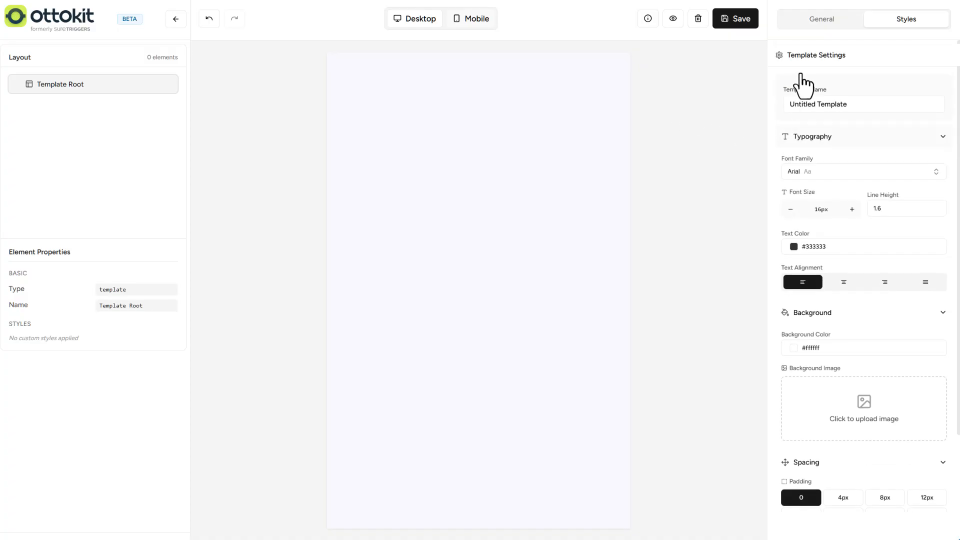
{"action": "left_click", "coordinate": [823, 24]}
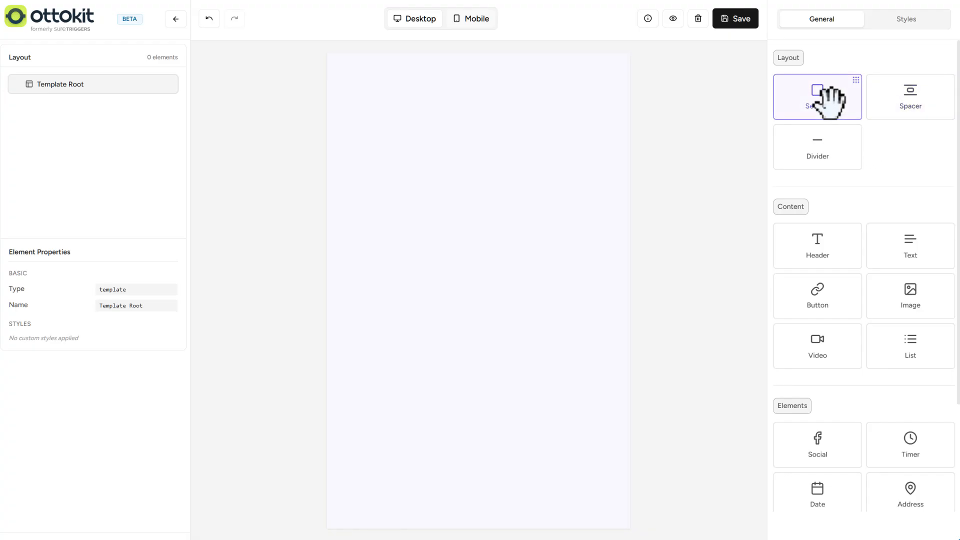
{"action": "left_click_drag", "start_coordinate": [827, 100], "coordinate": [446, 101]}
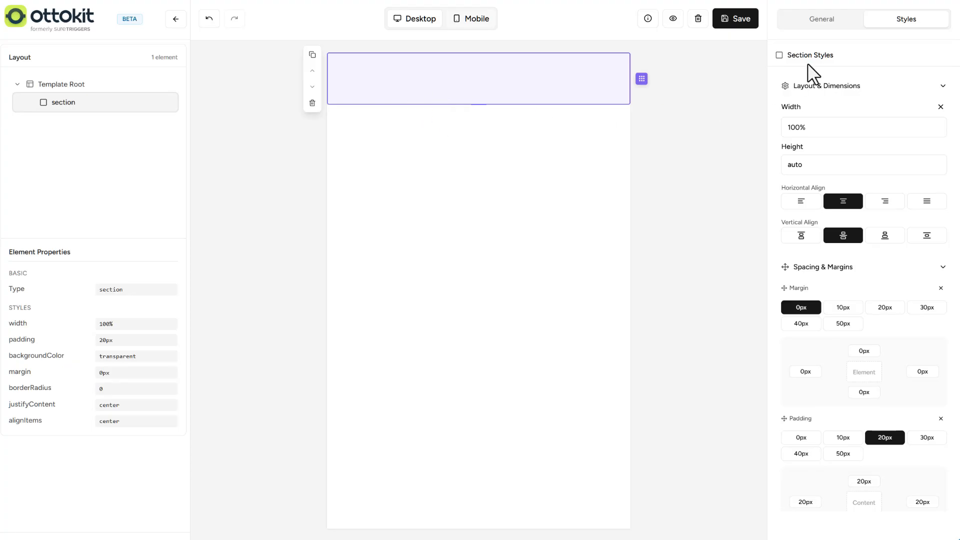
{"action": "left_click", "coordinate": [799, 203]}
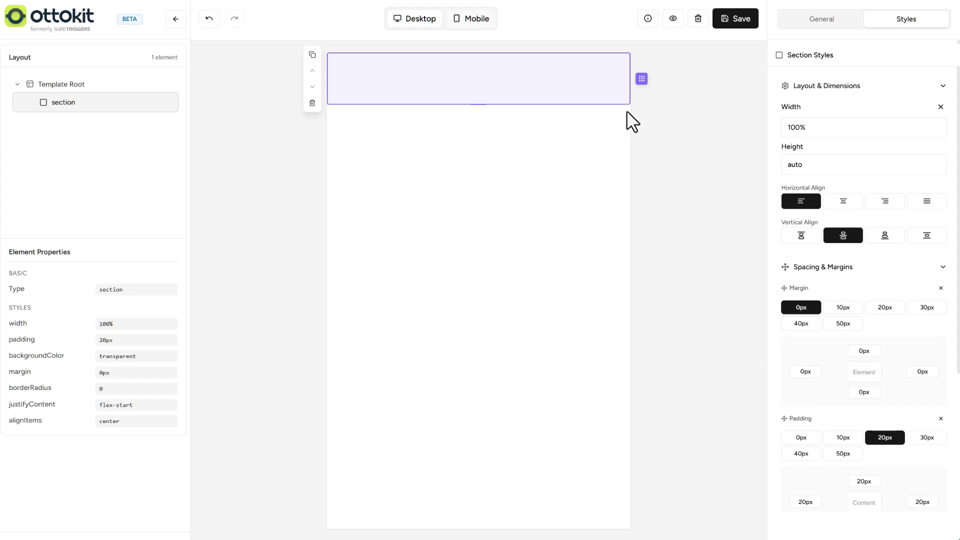
- Add a header element inside the section and set its font family to Inherit from Template
{"action": "left_click", "coordinate": [830, 20]}
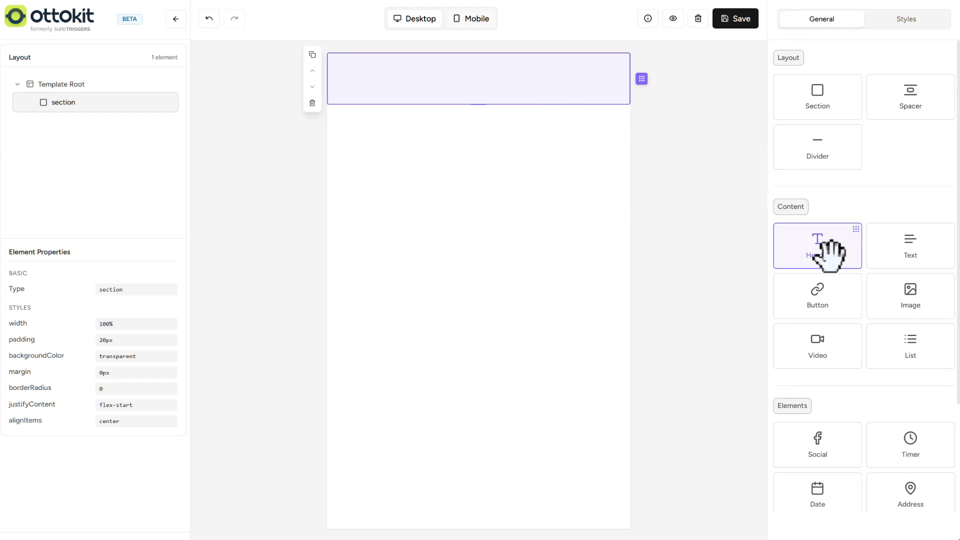
{"action": "left_click_drag", "start_coordinate": [828, 253], "coordinate": [475, 104]}
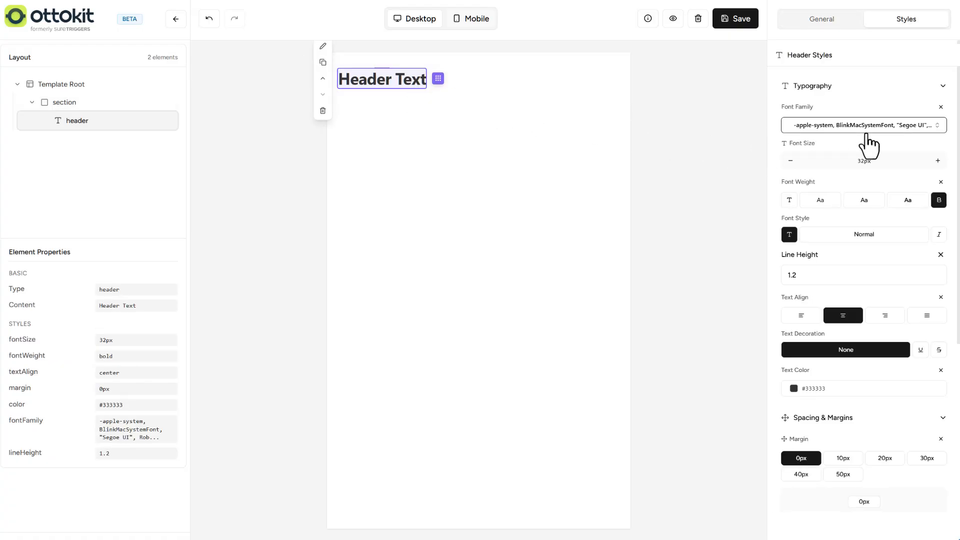
{"action": "left_click", "coordinate": [938, 130]}
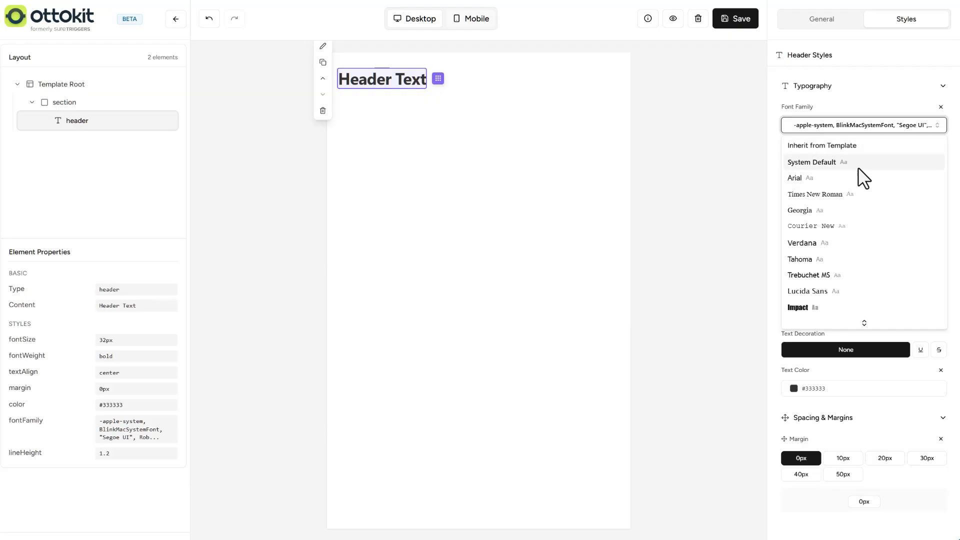
{"action": "left_click", "coordinate": [854, 147]}
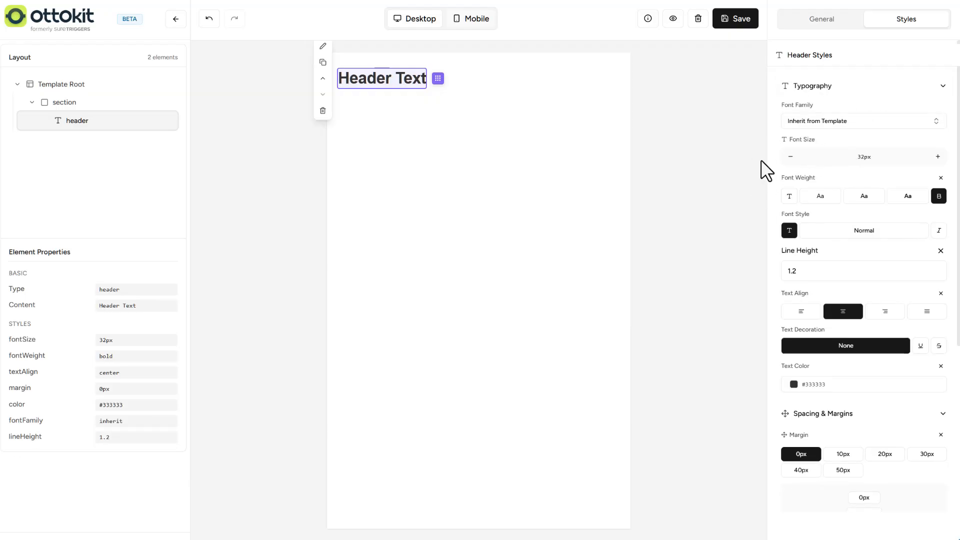
{"action": "scroll", "coordinate": [775, 219], "scroll_direction": "down", "scroll_amount": 3}
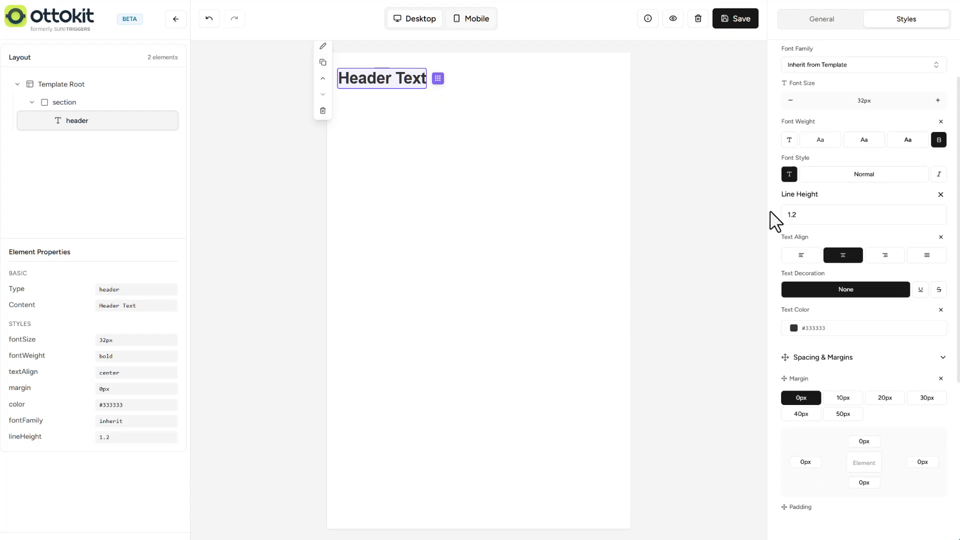
- Add a text element to the section and place it directly beneath the header
{"action": "left_click", "coordinate": [822, 20]}
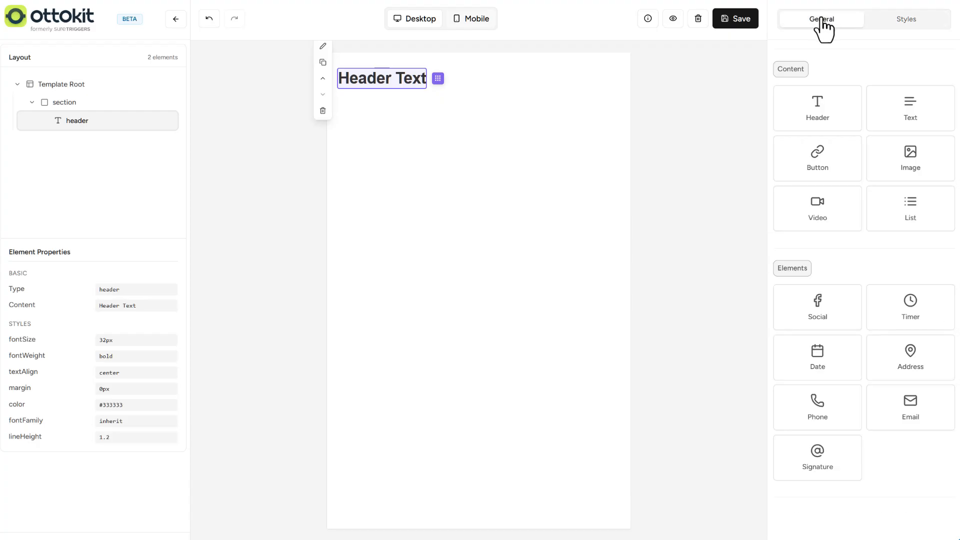
{"action": "left_click_drag", "start_coordinate": [909, 107], "coordinate": [463, 115]}
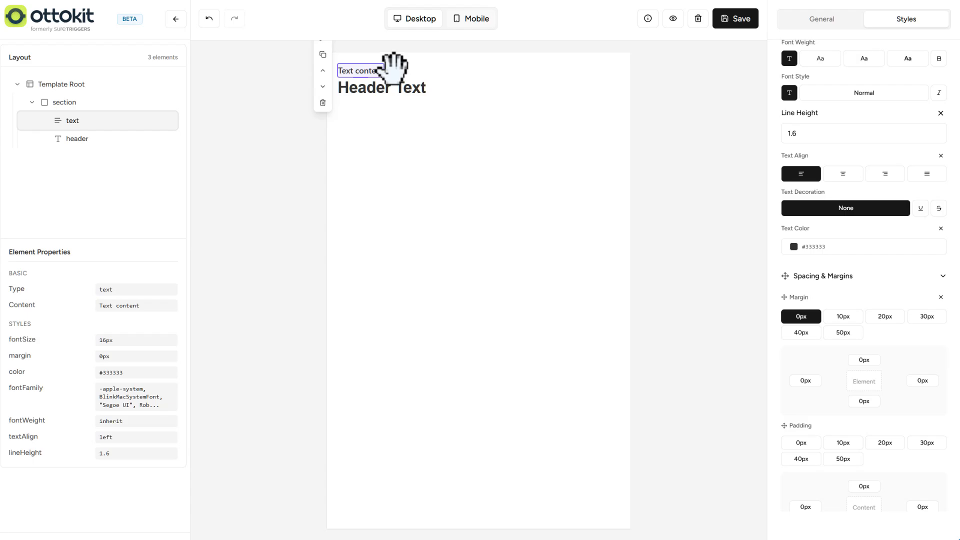
{"action": "left_click_drag", "start_coordinate": [395, 71], "coordinate": [396, 146]}
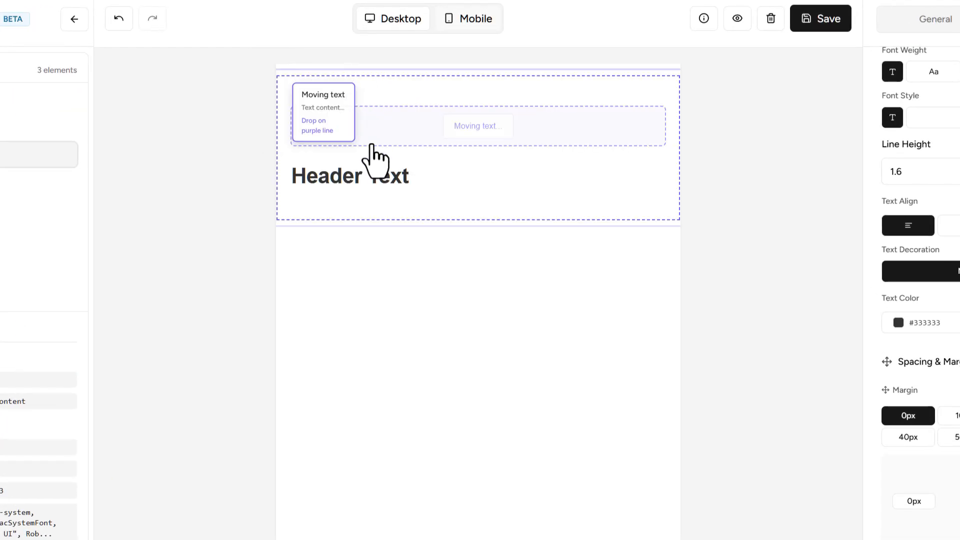
{"action": "left_click_drag", "start_coordinate": [369, 189], "coordinate": [356, 190]}
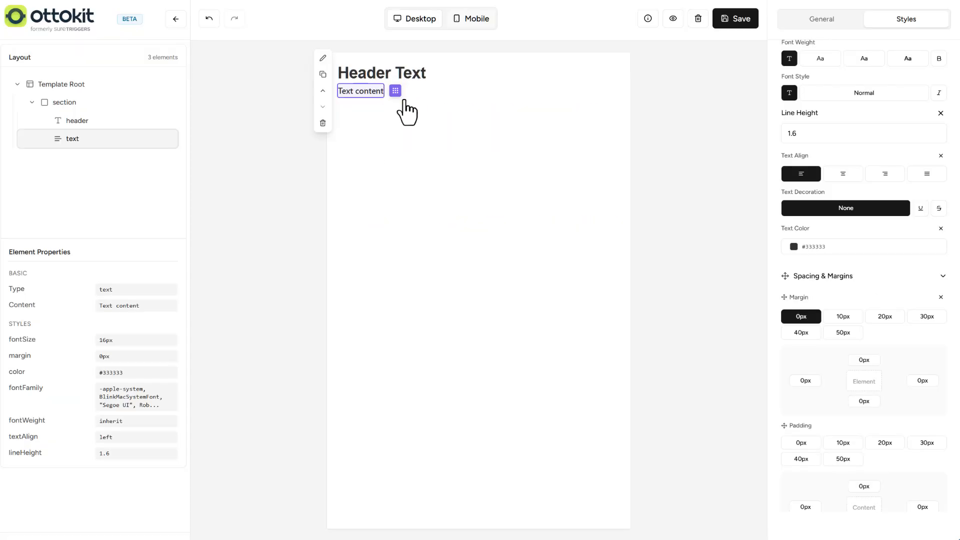
{"action": "left_click", "coordinate": [322, 91]}
{"action": "left_click", "coordinate": [322, 90]}
- Replace the placeholder wording of the text element under the header with "Test"
{"action": "left_click", "coordinate": [323, 59]}
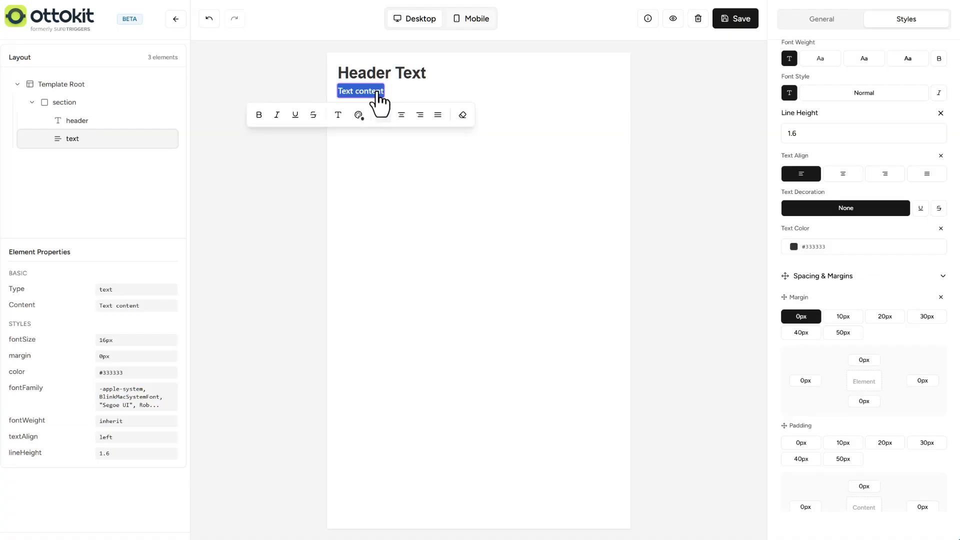
{"action": "type", "text": "Test"}
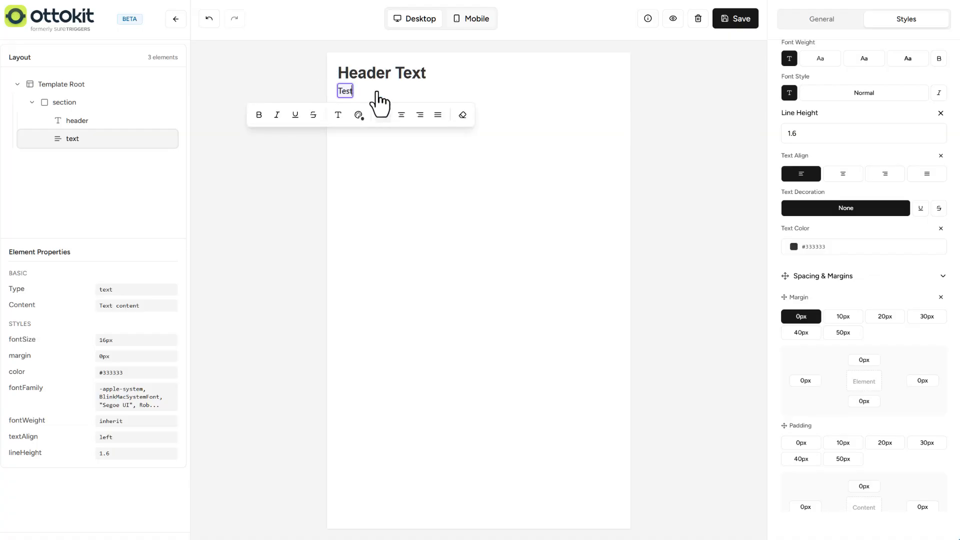
{"action": "left_click", "coordinate": [379, 100]}
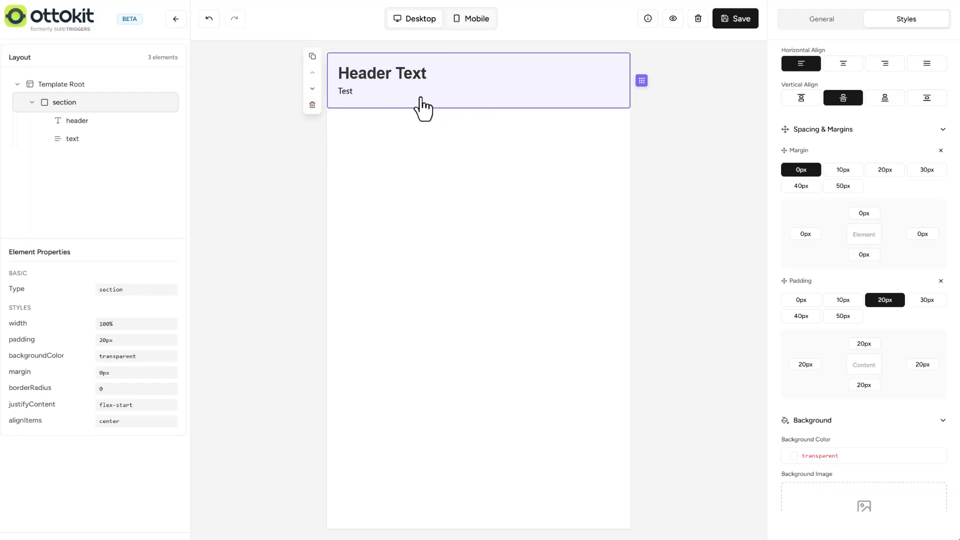
{"action": "left_click", "coordinate": [345, 92]}
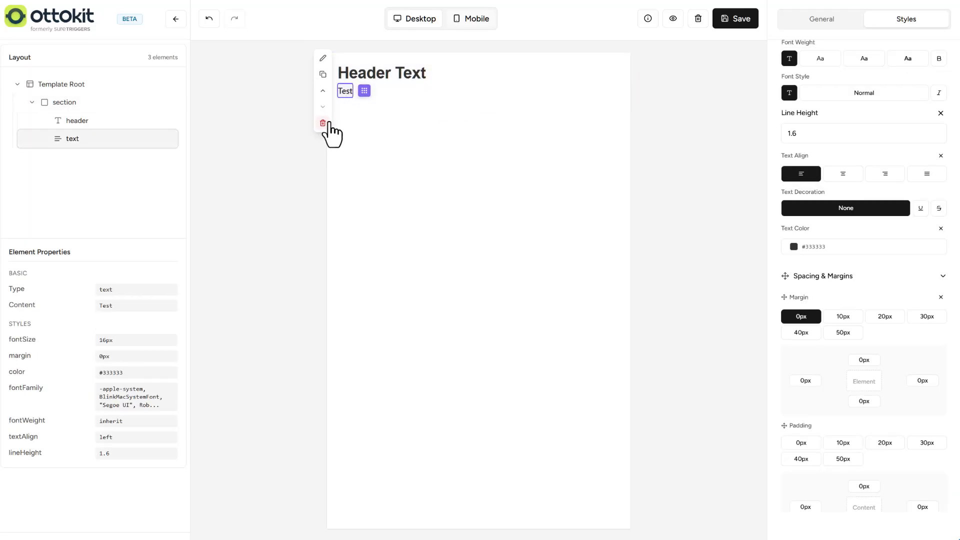
- Add a divider below the first section and, beneath it, a new left-aligned section containing a text element
{"action": "left_click", "coordinate": [814, 19]}
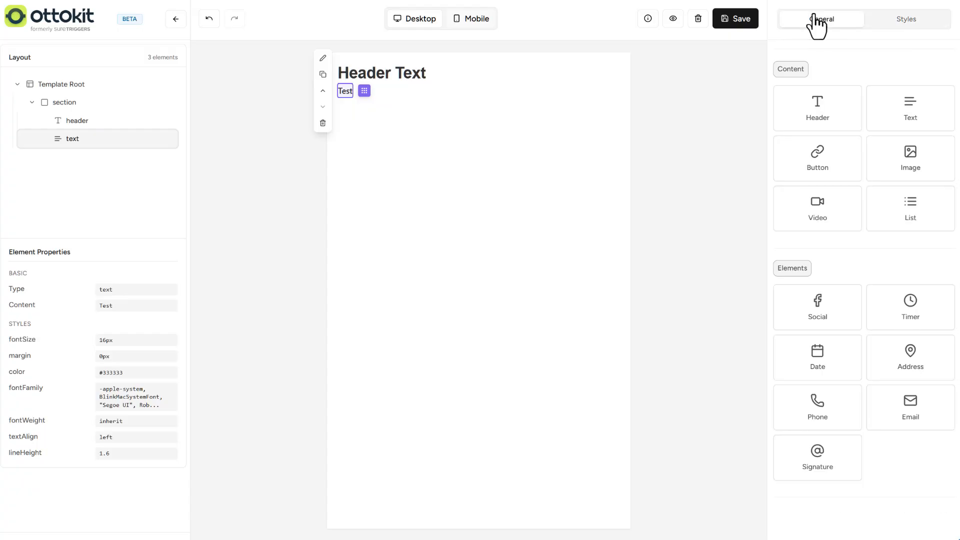
{"action": "scroll", "coordinate": [840, 158], "scroll_direction": "up", "scroll_amount": 3}
{"action": "left_click_drag", "start_coordinate": [840, 158], "coordinate": [506, 148]}
{"action": "left_click_drag", "start_coordinate": [827, 94], "coordinate": [484, 187]}
{"action": "left_click_drag", "start_coordinate": [466, 167], "coordinate": [456, 173]}
{"action": "left_click_drag", "start_coordinate": [911, 244], "coordinate": [479, 214]}
{"action": "left_click", "coordinate": [456, 167]}
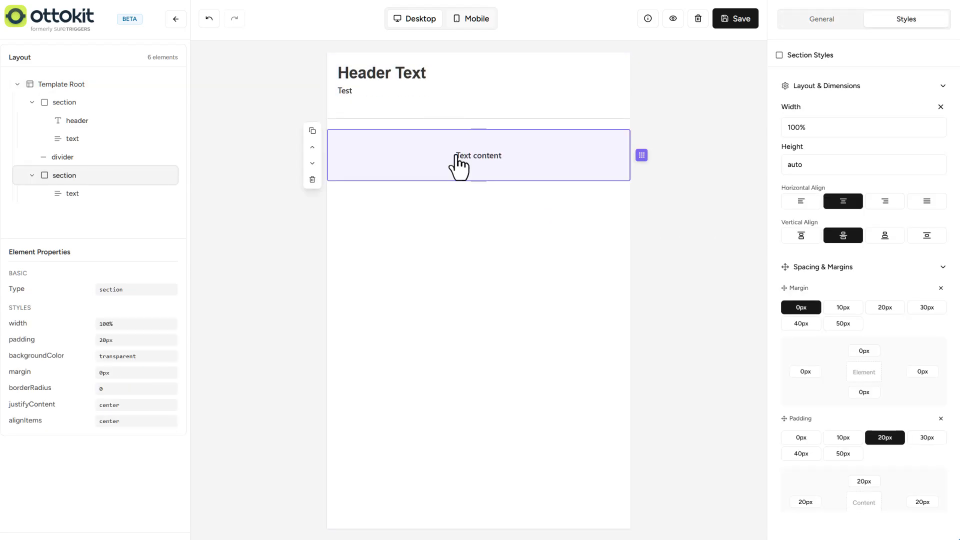
{"action": "left_click", "coordinate": [795, 201]}
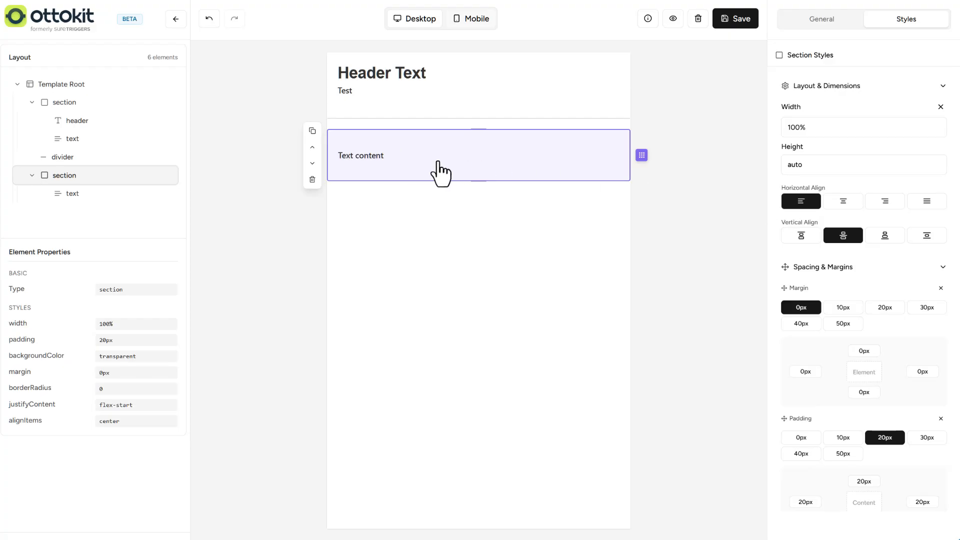
- Replace the placeholder in the second section's text element with the dynamic variable {{content}}
{"action": "left_click", "coordinate": [365, 159]}
{"action": "left_click", "coordinate": [383, 174]}
{"action": "left_click", "coordinate": [365, 159]}
{"action": "left_click", "coordinate": [362, 158]}
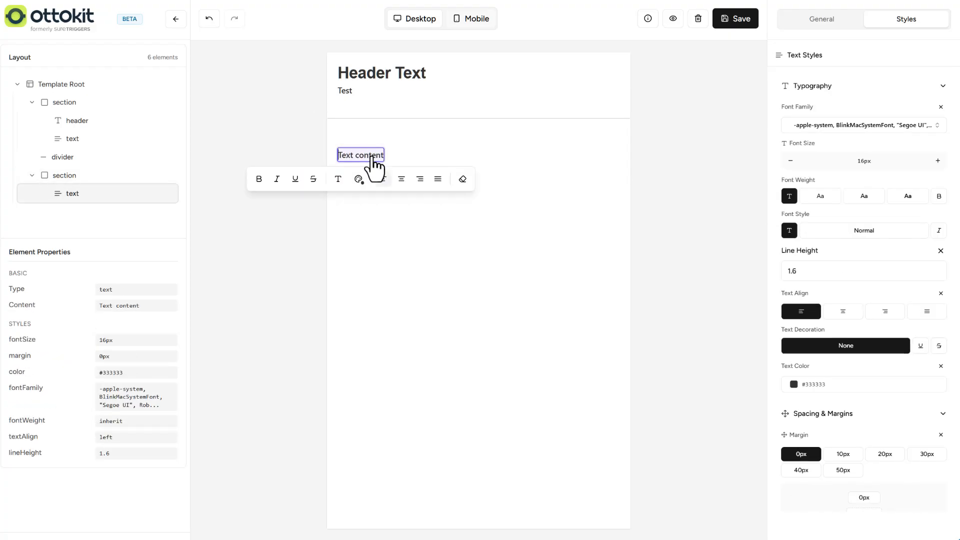
{"action": "left_click", "coordinate": [334, 156]}
{"action": "left_click", "coordinate": [341, 156]}
{"action": "left_click", "coordinate": [341, 156]}
{"action": "key", "text": "Delete"}
{"action": "key", "text": "Delete"}
{"action": "key", "text": "Delete"}
{"action": "key", "text": "Delete"}
{"action": "key", "text": "Delete"}
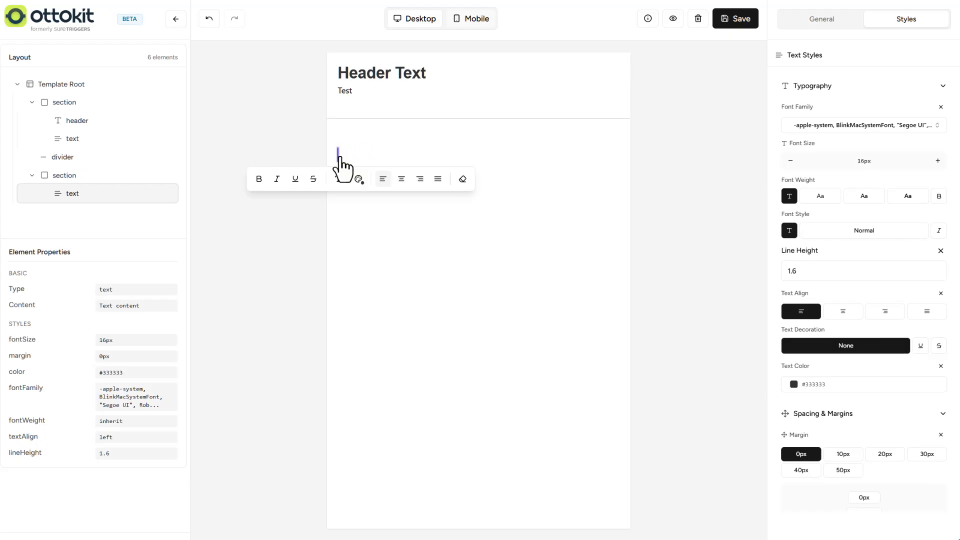
{"action": "left_click", "coordinate": [648, 20]}
{"action": "type", "text": "content"}
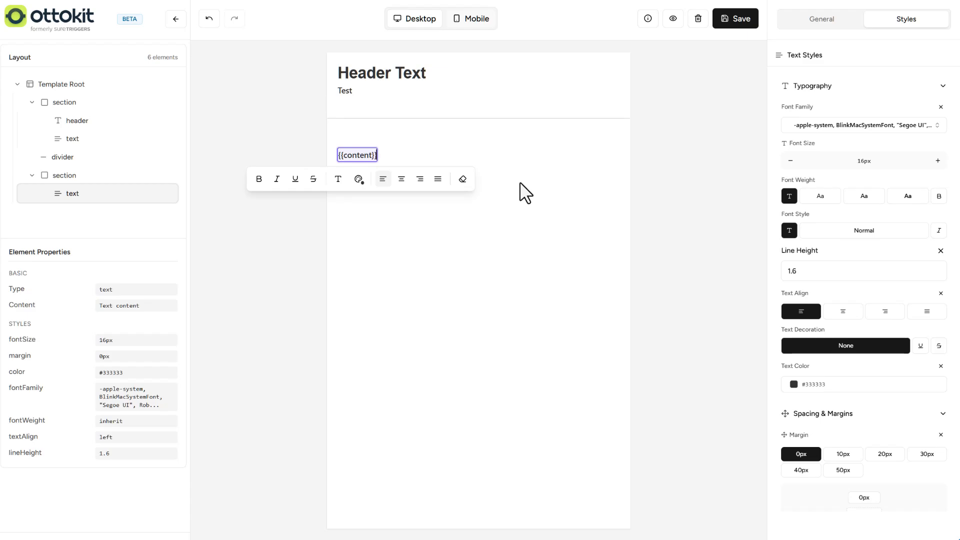
- Add an image element between the divider and the section holding the {{content}} text
{"action": "left_click", "coordinate": [518, 167]}
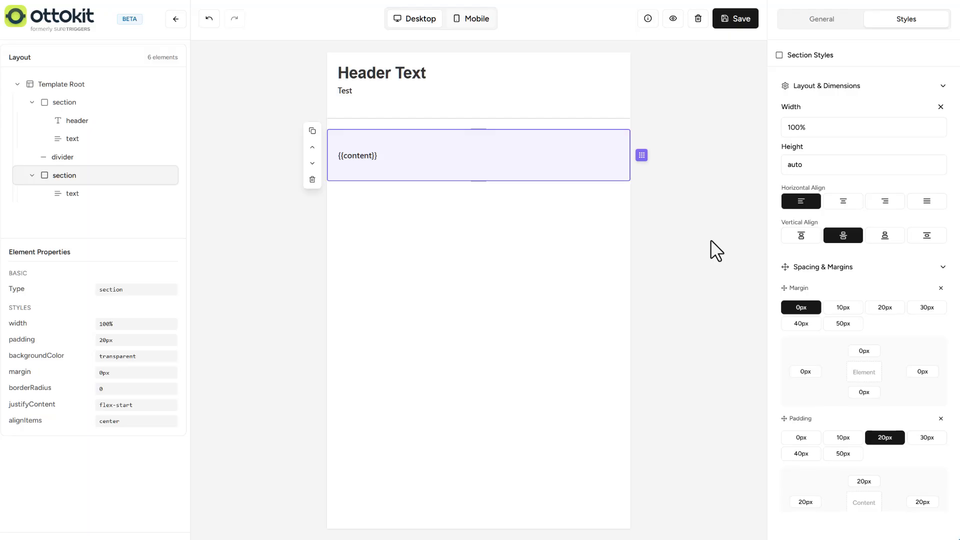
{"action": "left_click", "coordinate": [807, 19]}
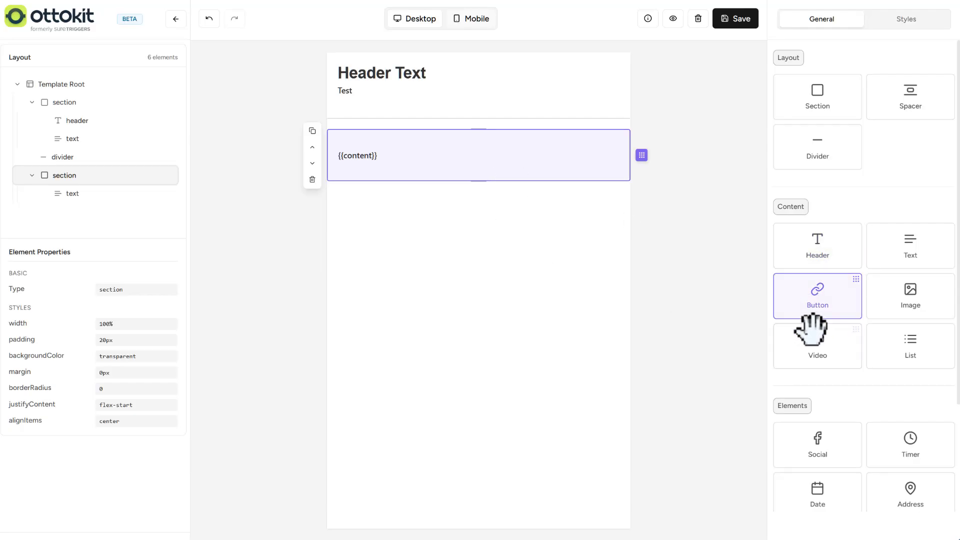
{"action": "left_click_drag", "start_coordinate": [910, 295], "coordinate": [483, 176]}
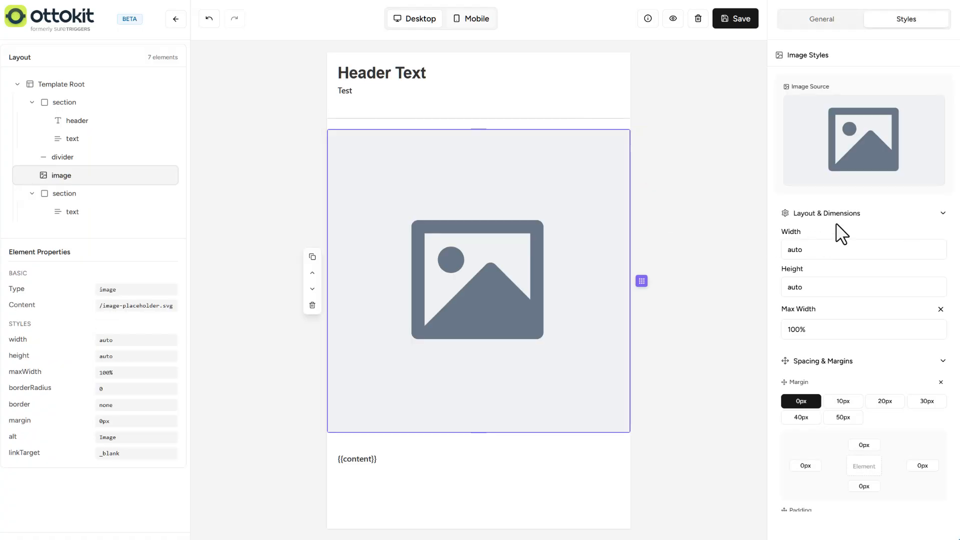
- Check the upload and URL options for the image's source, and move the image element down one place
{"action": "left_click", "coordinate": [865, 145]}
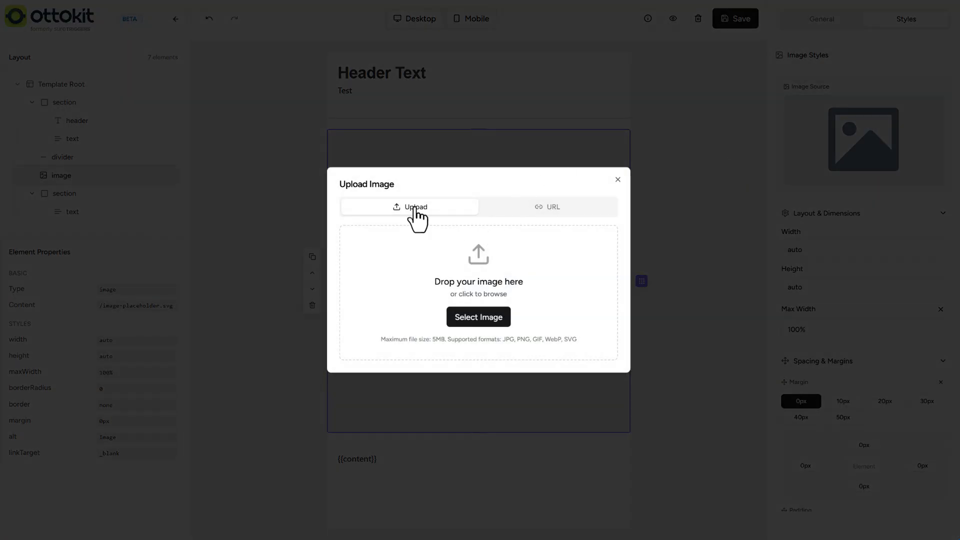
{"action": "left_click", "coordinate": [537, 212]}
{"action": "left_click", "coordinate": [617, 221]}
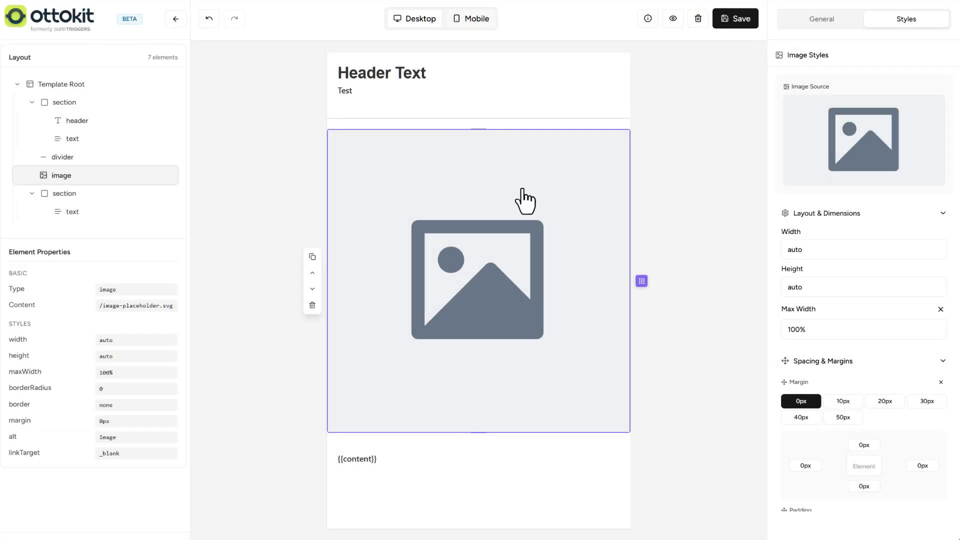
{"action": "left_click", "coordinate": [312, 289]}
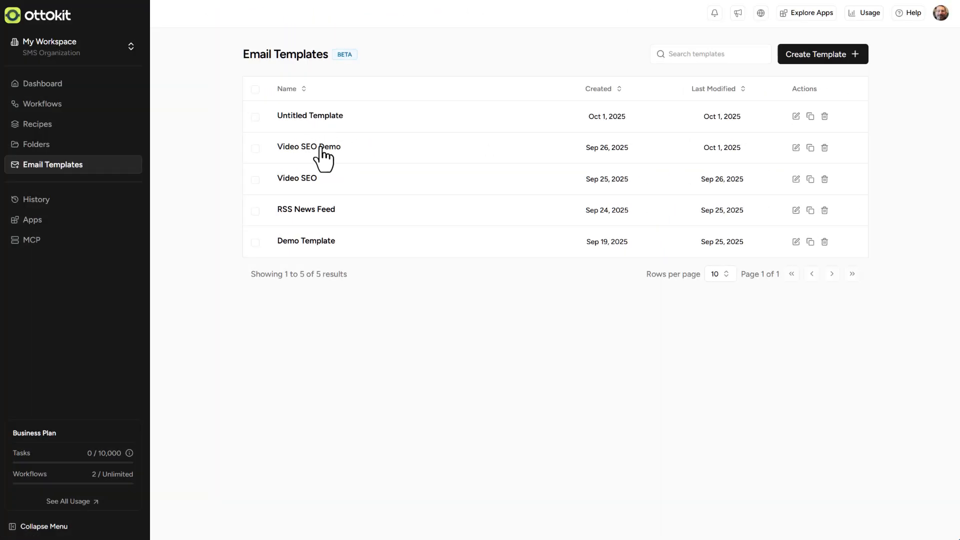
- Open the Video SEO Demo email template and look over its banner, dividers and content sections
{"action": "left_click", "coordinate": [320, 148]}
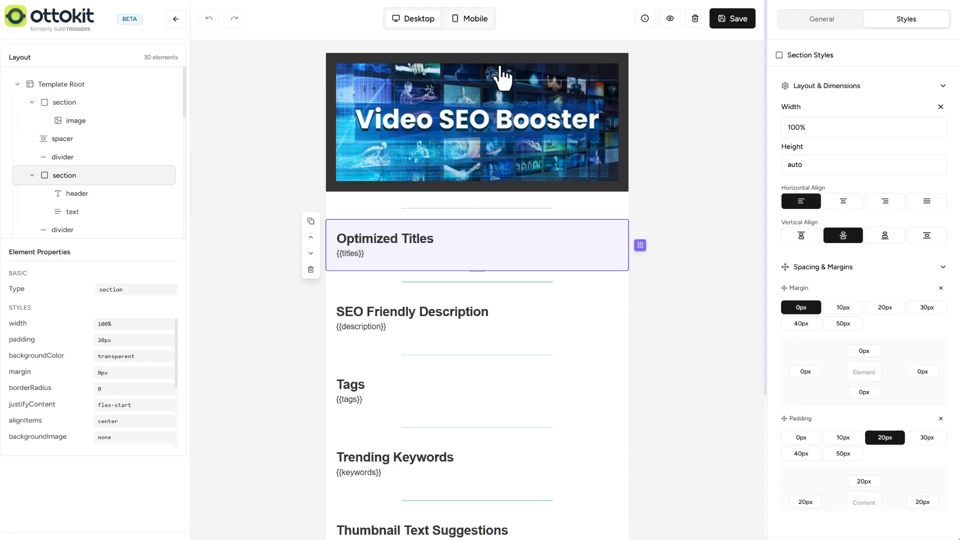
{"action": "scroll", "coordinate": [466, 107], "scroll_direction": "down", "scroll_amount": 3}
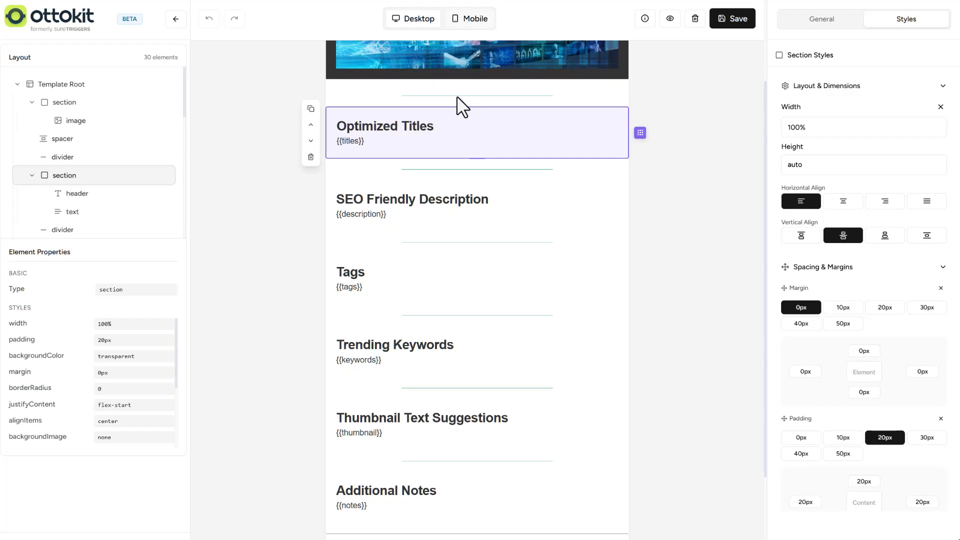
{"action": "left_click", "coordinate": [457, 96]}
{"action": "scroll", "coordinate": [454, 107], "scroll_direction": "up", "scroll_amount": 3}
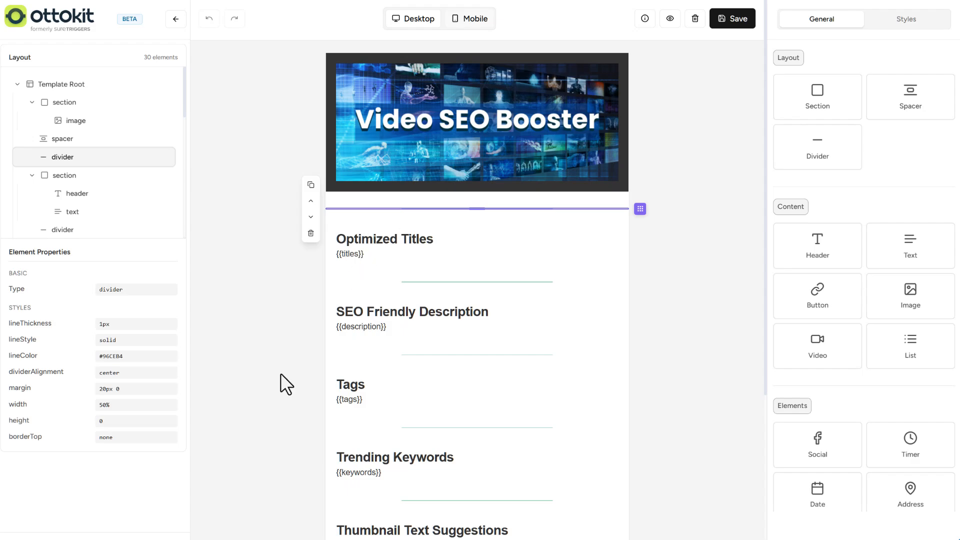
{"action": "scroll", "coordinate": [300, 330], "scroll_direction": "down", "scroll_amount": 1}
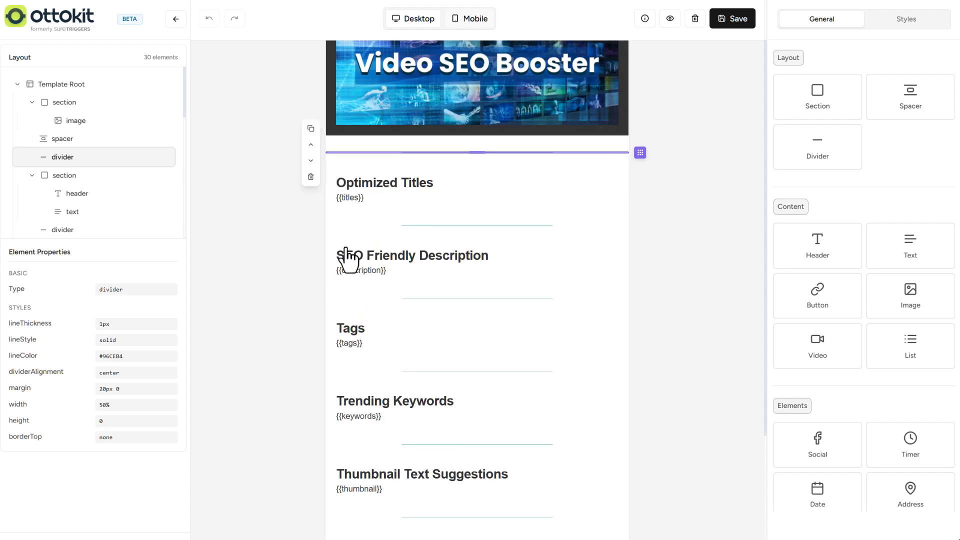
- Review the Optimized Titles header, its {{titles}} variable and the sections down to the social footer, and save the template
{"action": "left_click", "coordinate": [406, 187]}
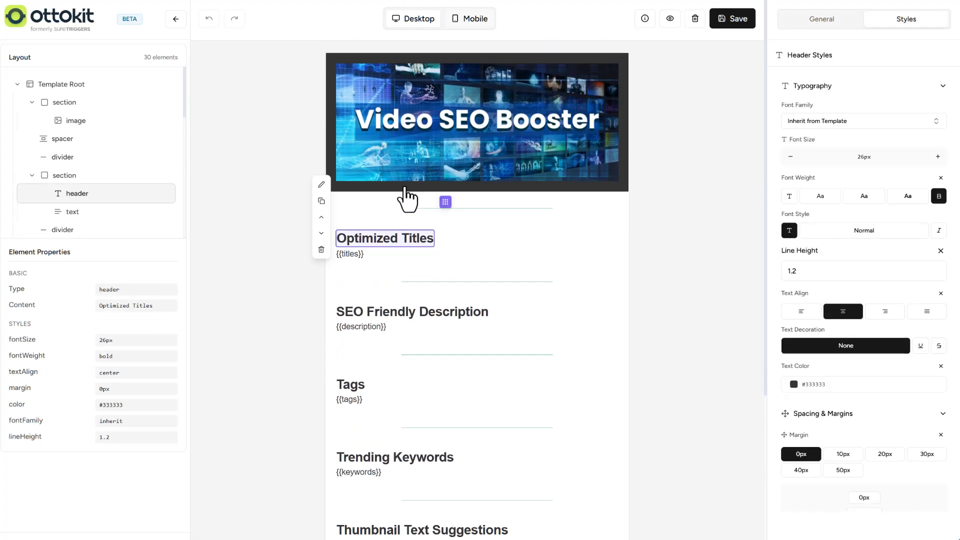
{"action": "left_click", "coordinate": [351, 256]}
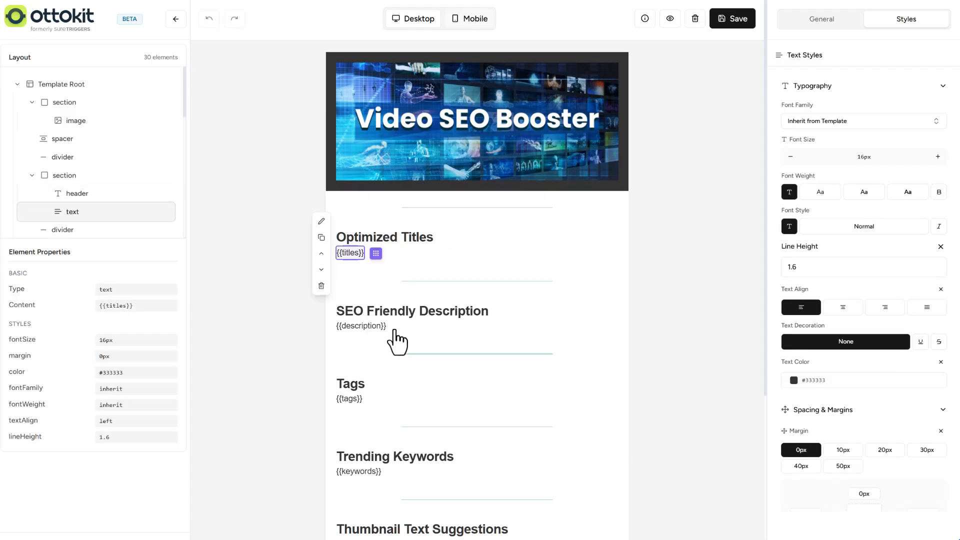
{"action": "scroll", "coordinate": [407, 415], "scroll_direction": "down", "scroll_amount": 3}
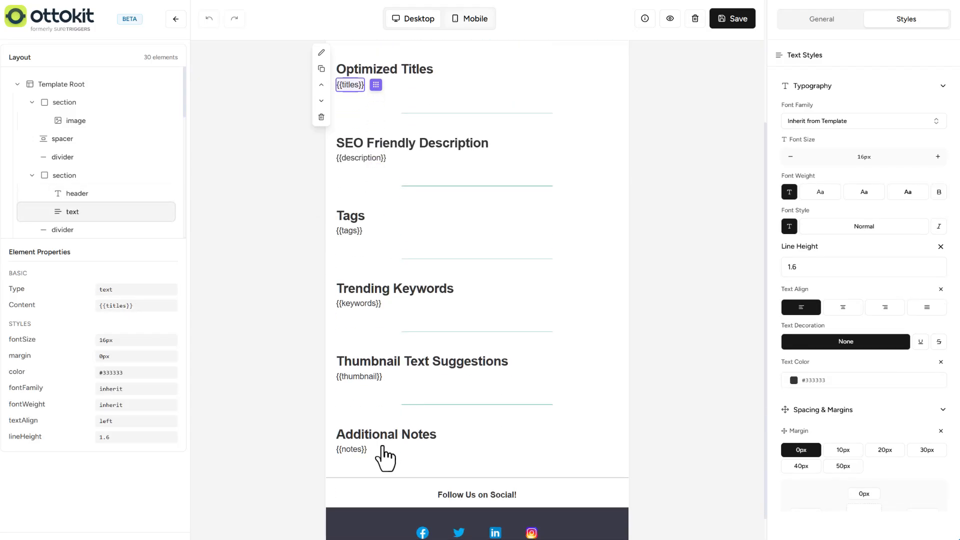
{"action": "scroll", "coordinate": [395, 456], "scroll_direction": "down", "scroll_amount": 1}
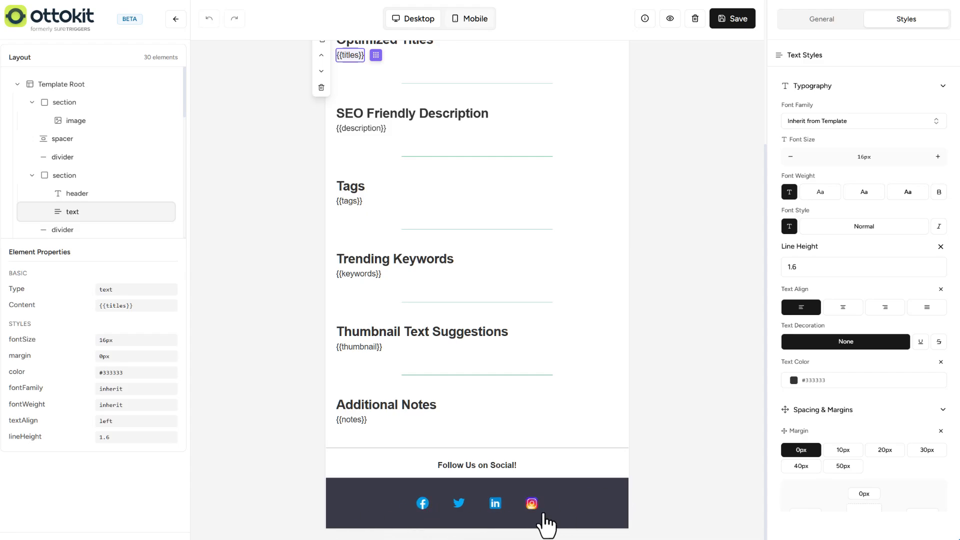
{"action": "scroll", "coordinate": [615, 309], "scroll_direction": "up", "scroll_amount": 5}
{"action": "left_click", "coordinate": [730, 21]}
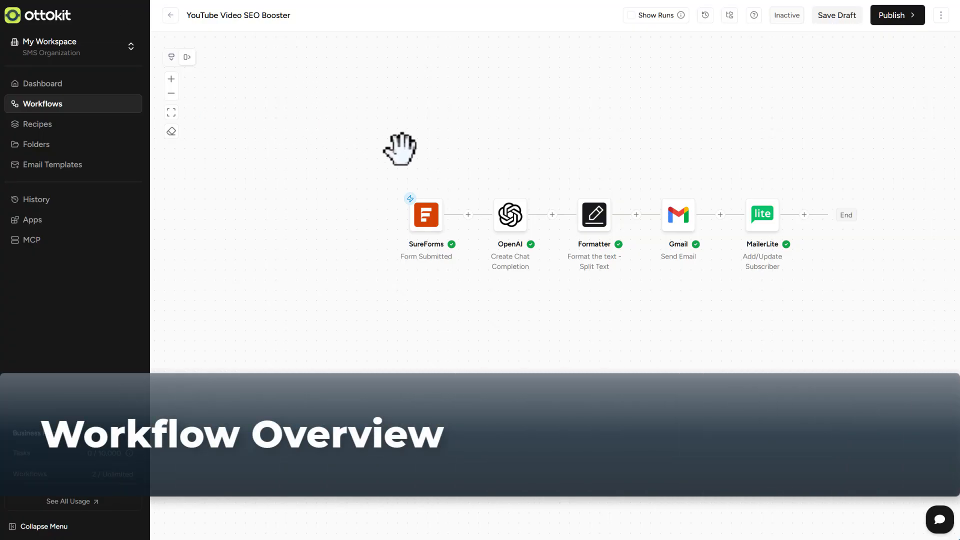
- Switch to the Video SEO Booster form in the SureForms editor and review its fields down to the newsletter checkbox
{"action": "mouse_move", "coordinate": [426, 220]}
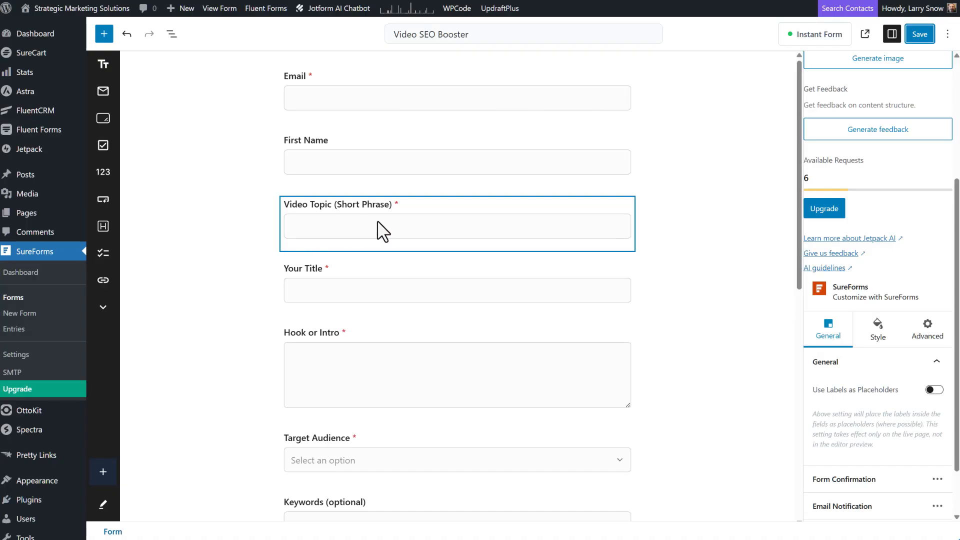
{"action": "scroll", "coordinate": [383, 231], "scroll_direction": "down", "scroll_amount": 2}
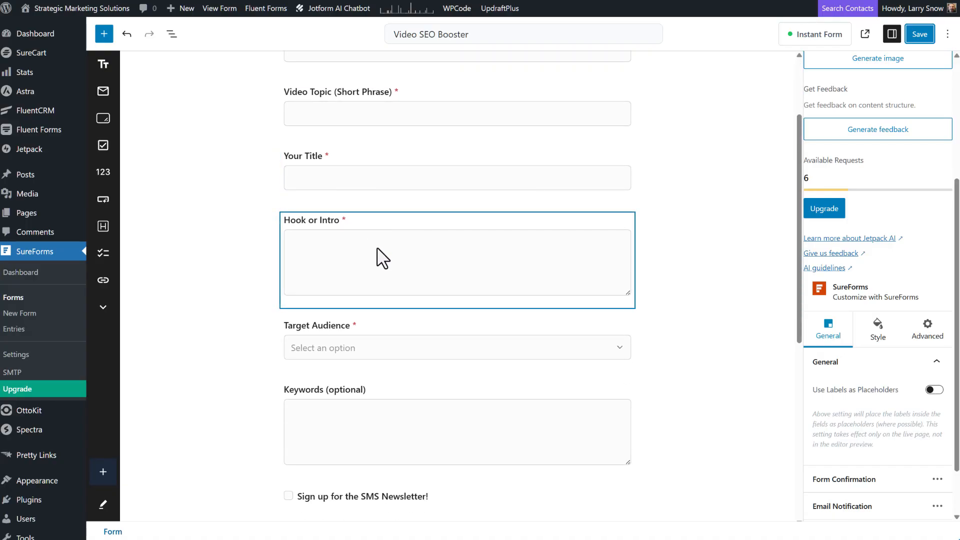
{"action": "scroll", "coordinate": [383, 258], "scroll_direction": "down", "scroll_amount": 1}
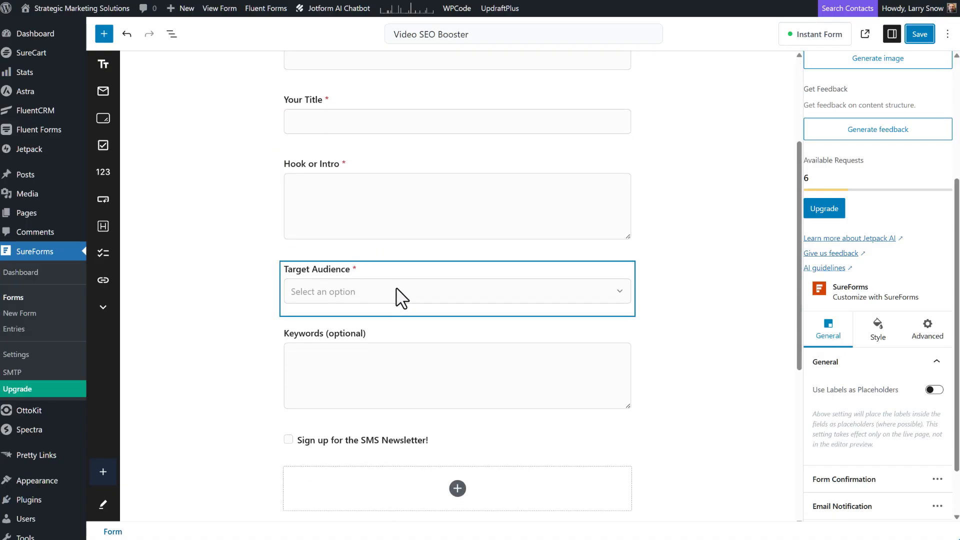
{"action": "scroll", "coordinate": [396, 289], "scroll_direction": "down", "scroll_amount": 2}
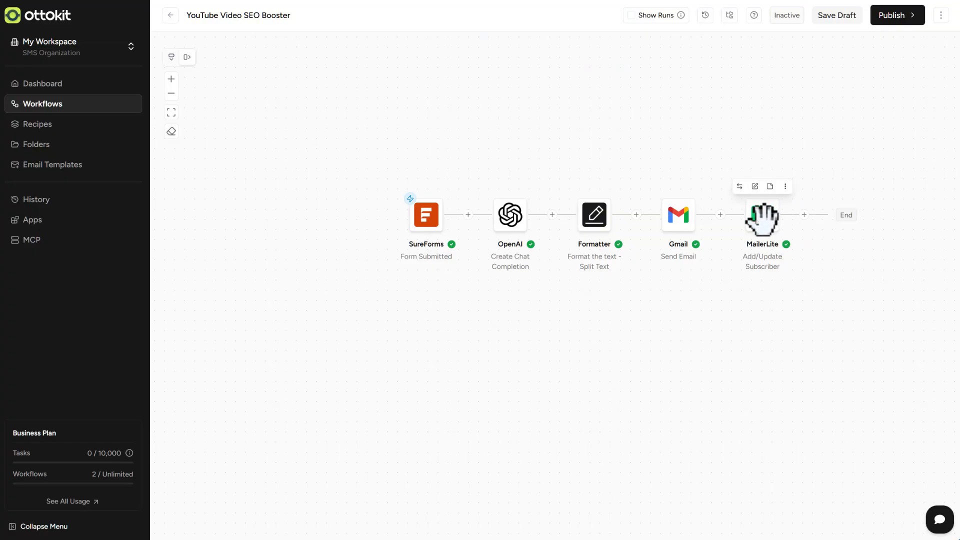
- Inspect the configuration and condition of the MailerLite action in the YouTube Video SEO Booster workflow, and close it without saving
{"action": "left_click", "coordinate": [762, 218]}
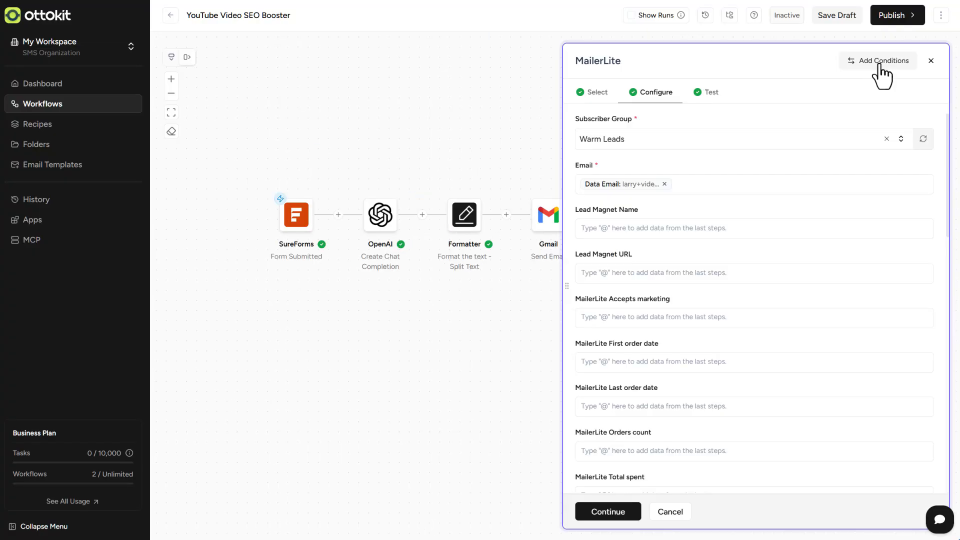
{"action": "left_click", "coordinate": [879, 64]}
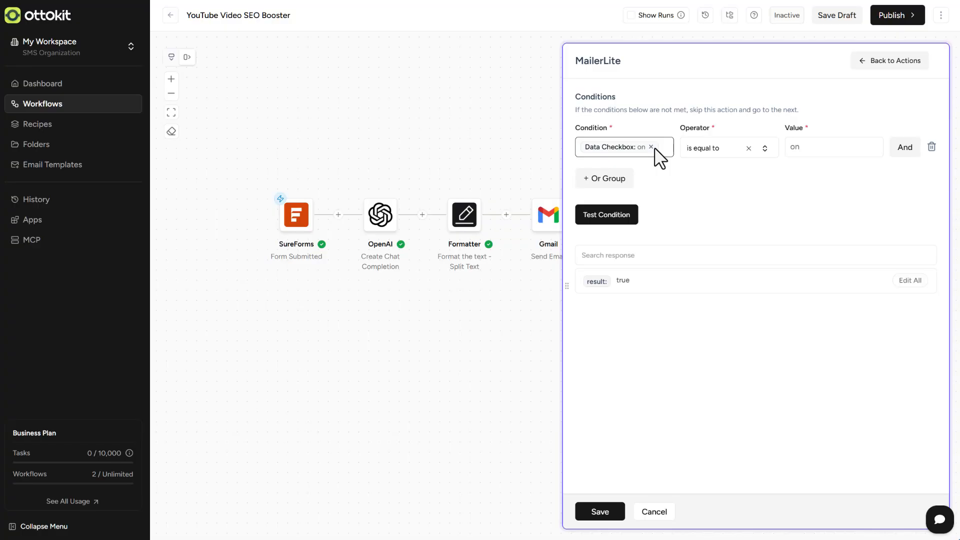
{"action": "left_click", "coordinate": [855, 60]}
{"action": "left_click", "coordinate": [669, 511]}
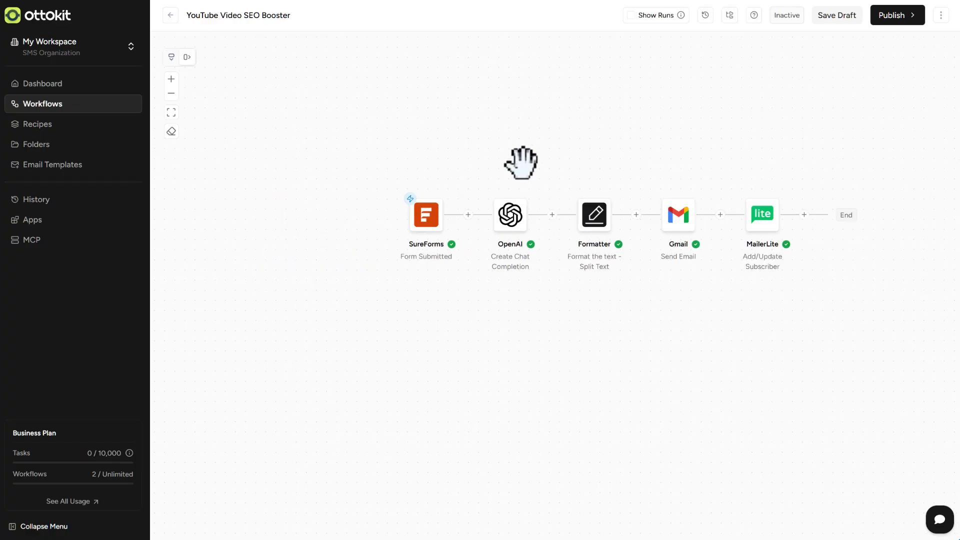
- Open the OpenAI action and read its model, AI role and message prompt, including the required output structure
{"action": "mouse_move", "coordinate": [517, 217]}
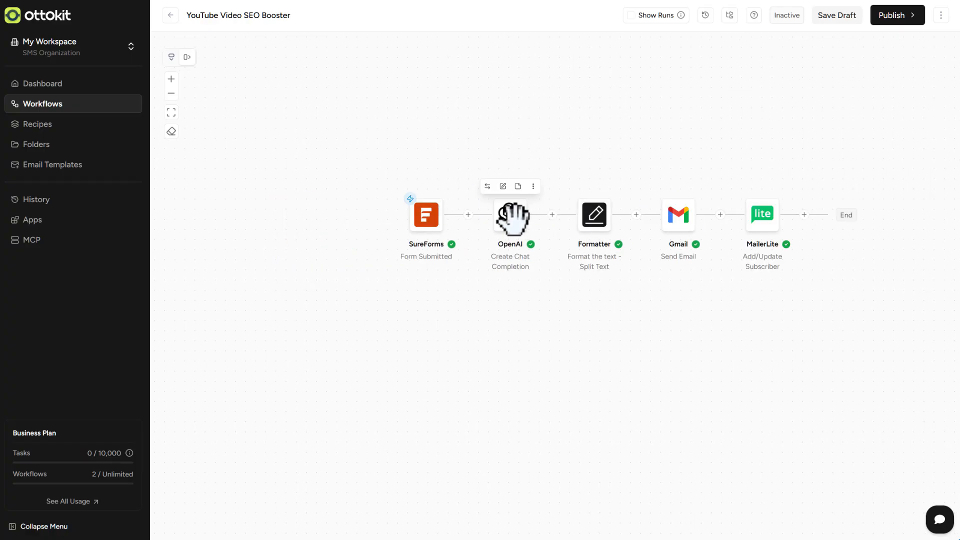
{"action": "left_click", "coordinate": [511, 218]}
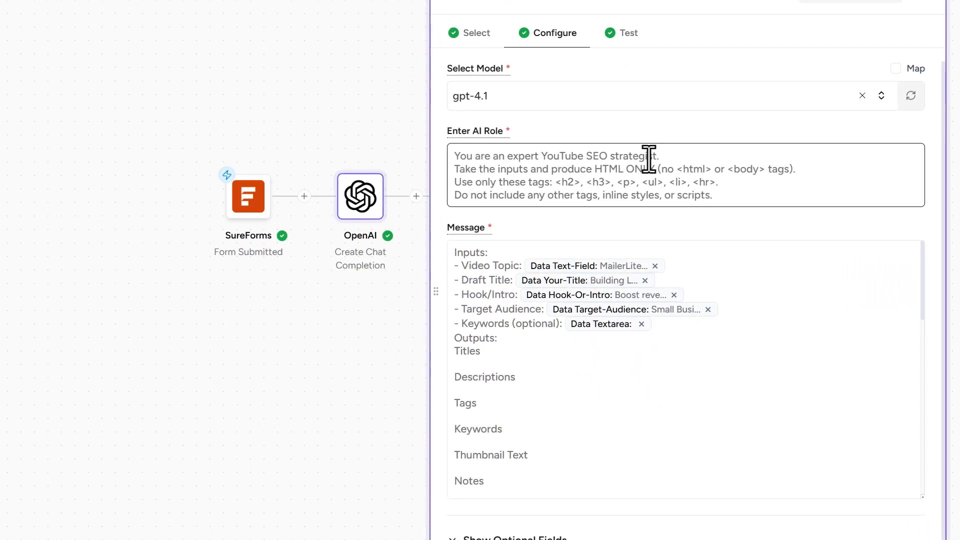
{"action": "scroll", "coordinate": [671, 148], "scroll_direction": "down", "scroll_amount": 1}
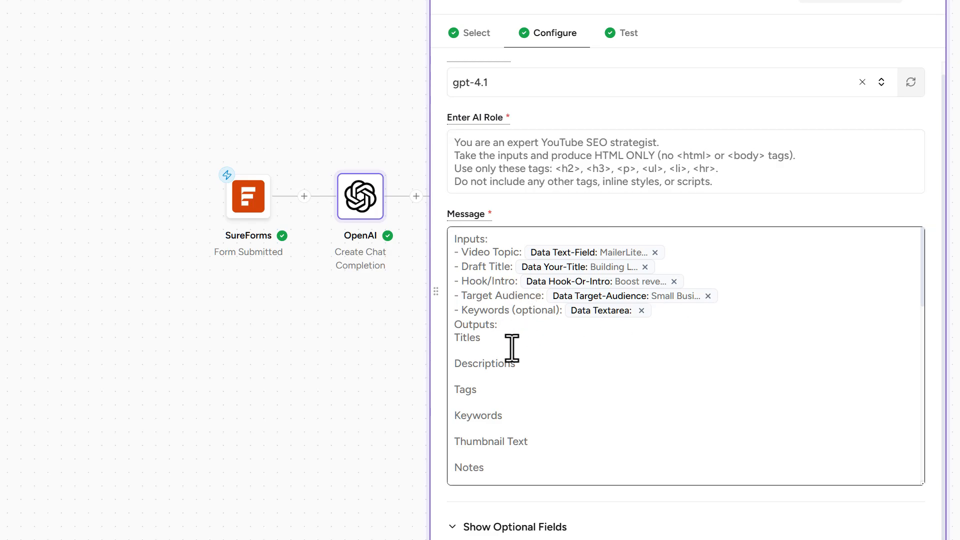
{"action": "scroll", "coordinate": [512, 345], "scroll_direction": "down", "scroll_amount": 3}
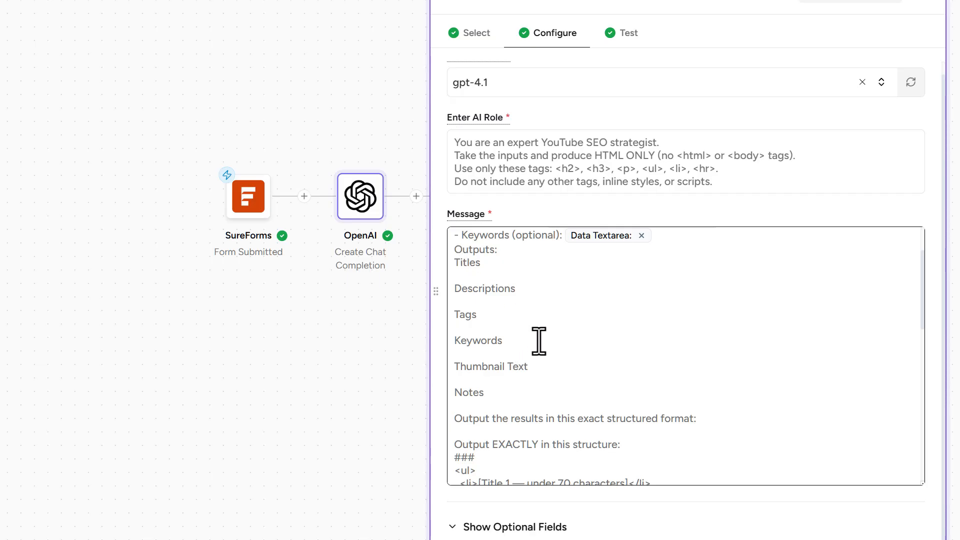
{"action": "scroll", "coordinate": [564, 313], "scroll_direction": "down", "scroll_amount": 3}
{"action": "scroll", "coordinate": [544, 316], "scroll_direction": "down", "scroll_amount": 3}
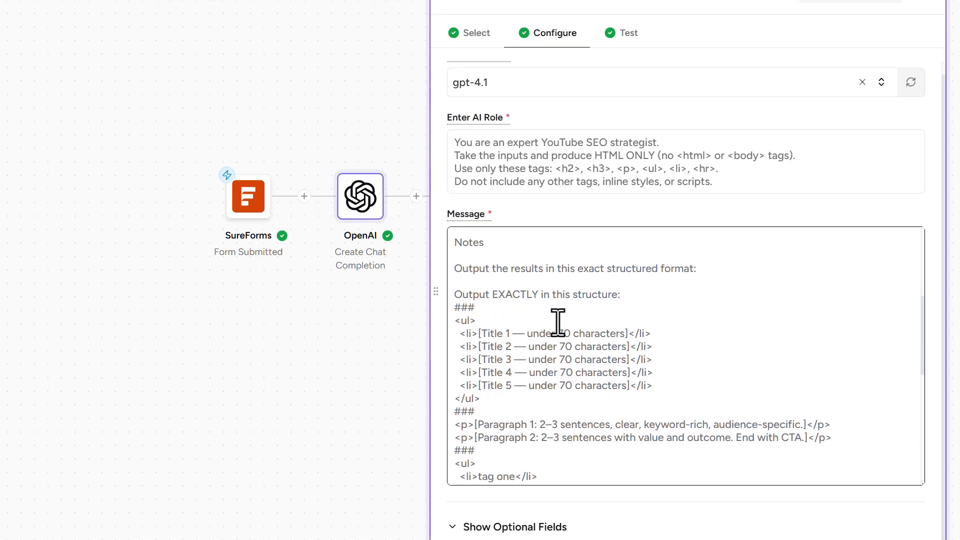
{"action": "scroll", "coordinate": [558, 322], "scroll_direction": "down", "scroll_amount": 3}
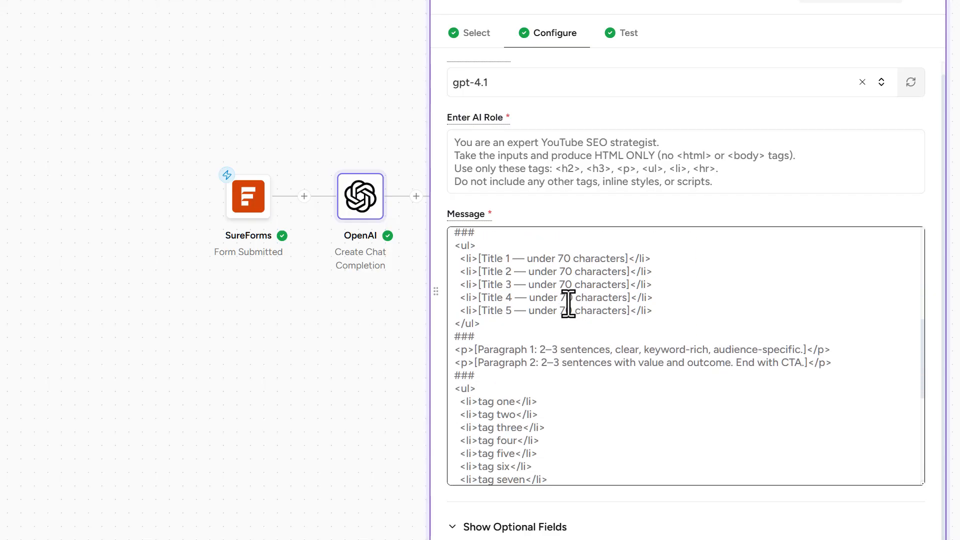
{"action": "scroll", "coordinate": [569, 304], "scroll_direction": "down", "scroll_amount": 1}
{"action": "scroll", "coordinate": [570, 330], "scroll_direction": "down", "scroll_amount": 3}
{"action": "scroll", "coordinate": [610, 345], "scroll_direction": "up", "scroll_amount": 2}
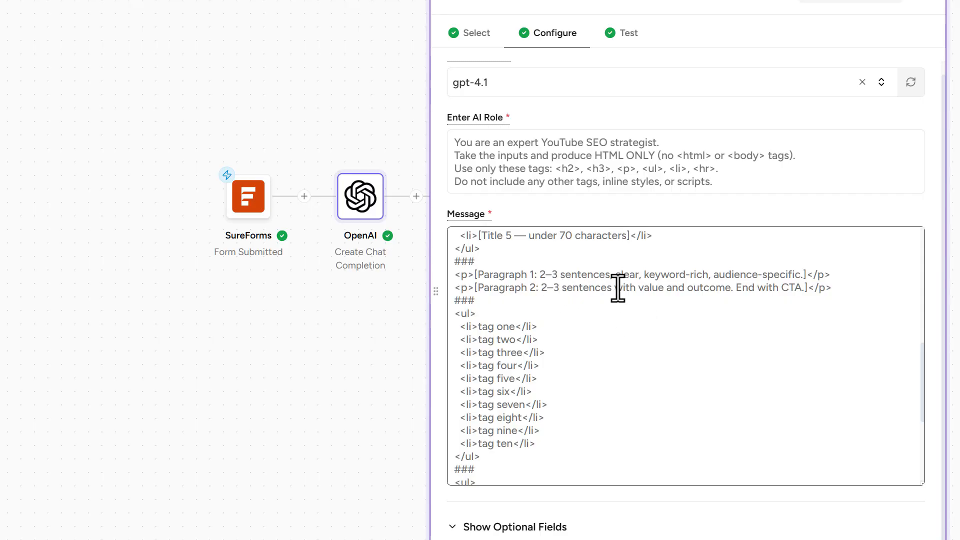
{"action": "scroll", "coordinate": [587, 326], "scroll_direction": "down", "scroll_amount": 5}
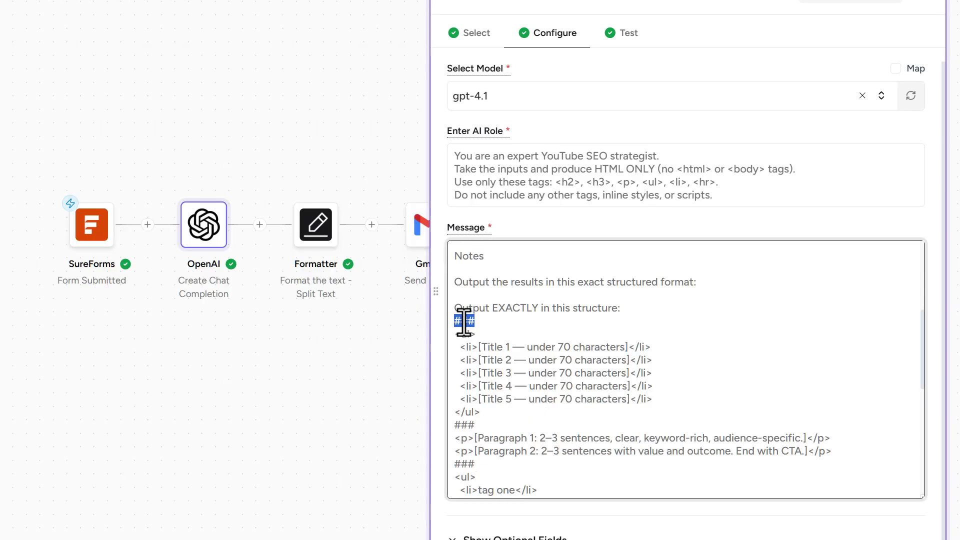
- Highlight the first ### separator in the OpenAI message's output structure and close the action
{"action": "double_click", "coordinate": [492, 324]}
{"action": "left_click", "coordinate": [492, 324]}
{"action": "left_click_drag", "start_coordinate": [492, 324], "coordinate": [442, 323]}
{"action": "left_click", "coordinate": [365, 535]}
- Open the Formatter's Split Text action, highlight its separator value ###, and close the action
{"action": "left_click", "coordinate": [307, 225]}
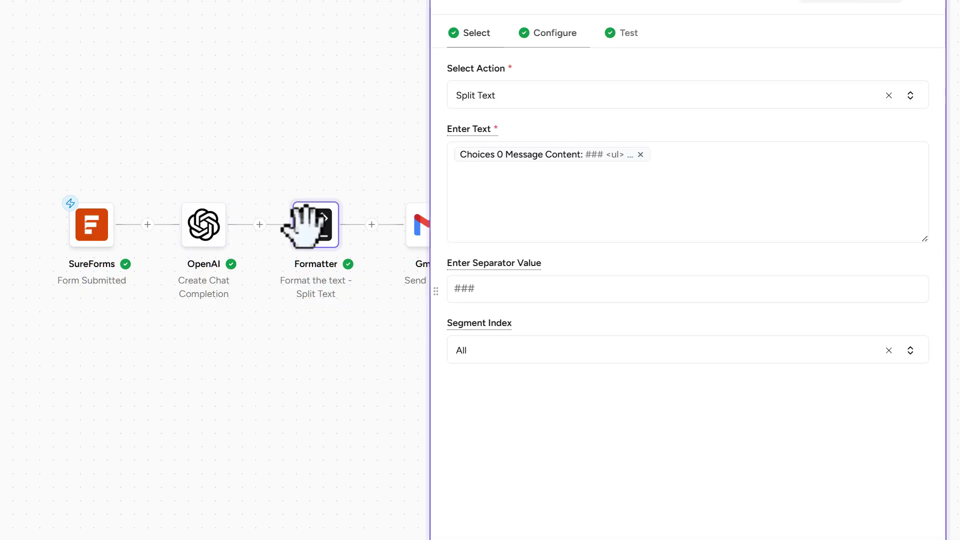
{"action": "left_click", "coordinate": [515, 288]}
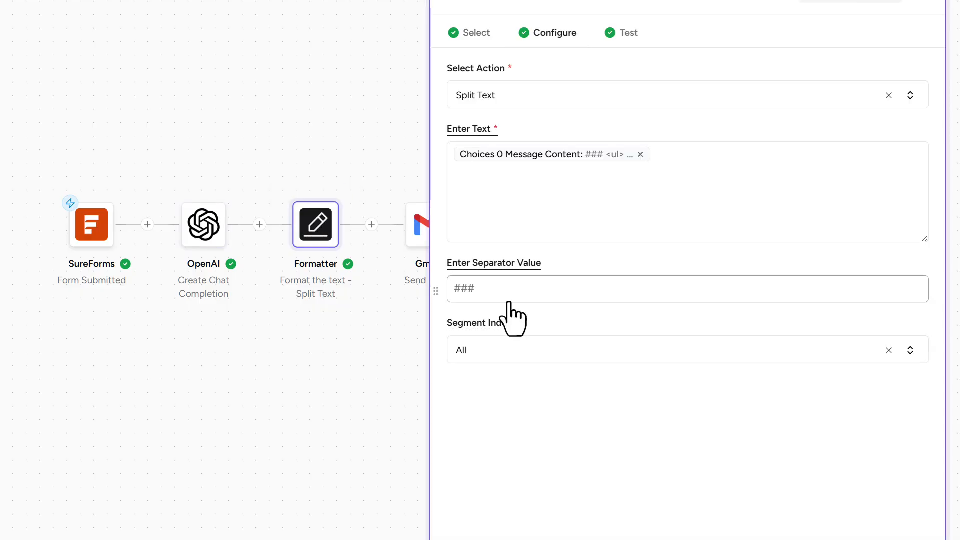
{"action": "left_click_drag", "start_coordinate": [506, 295], "coordinate": [452, 292]}
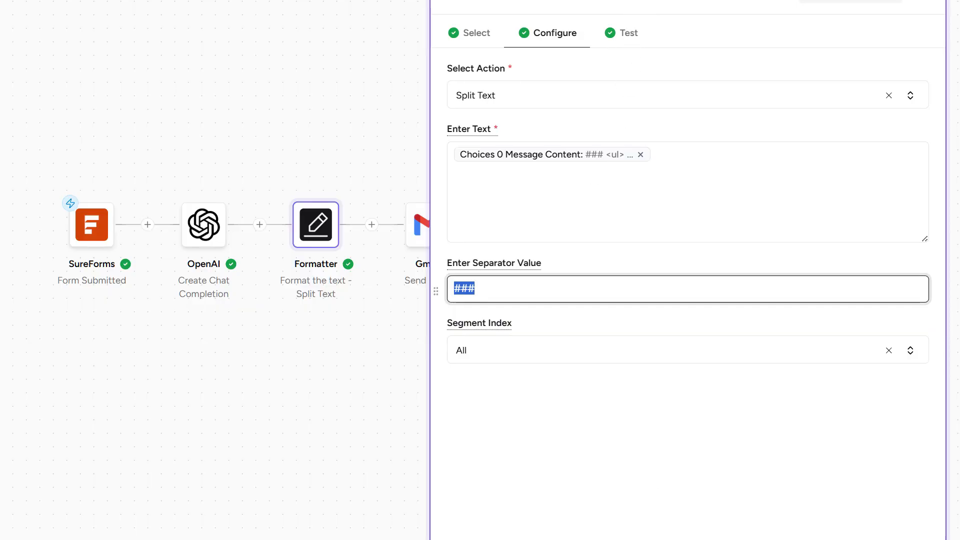
{"action": "key", "text": "Escape"}
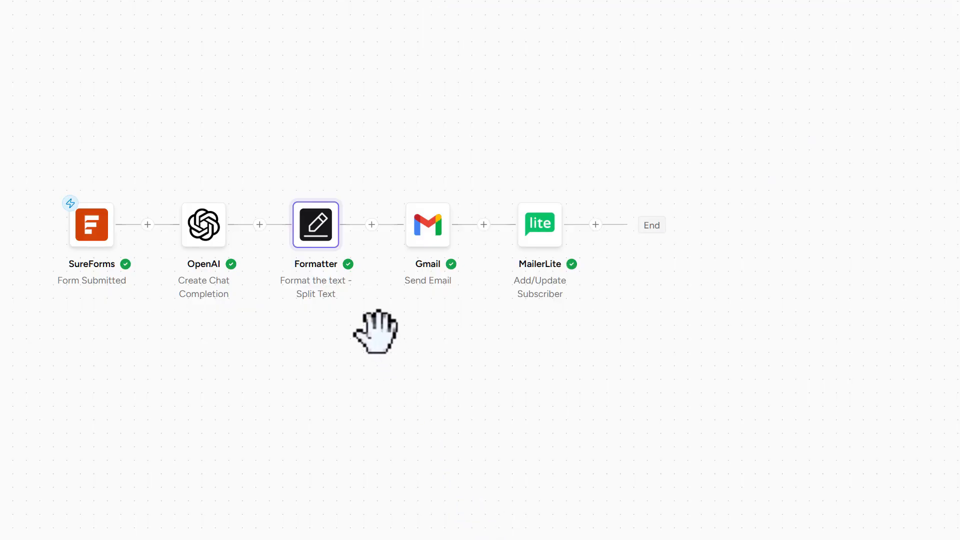
- Open the Gmail Send Email action's configuration and review its recipient, sender email, sender name and subject fields
{"action": "left_click", "coordinate": [431, 228]}
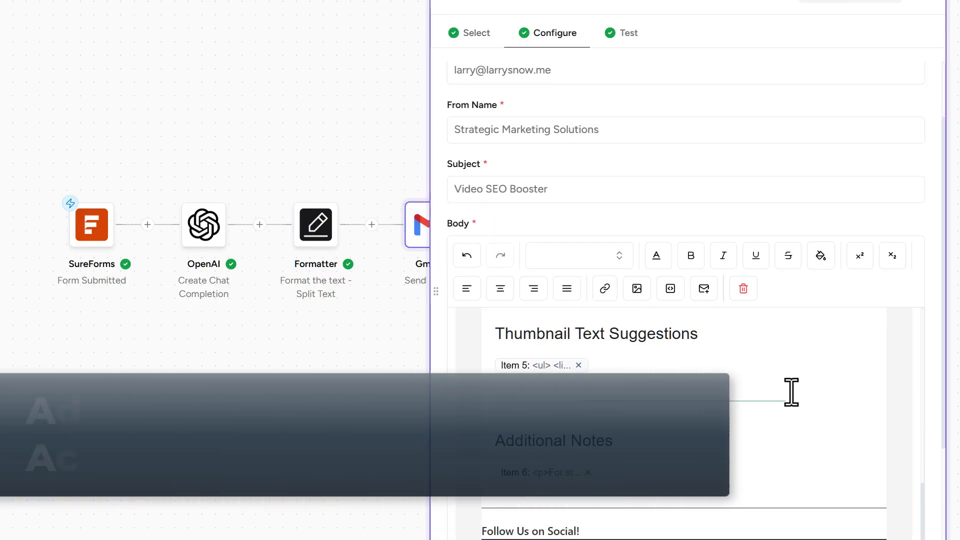
{"action": "scroll", "coordinate": [791, 392], "scroll_direction": "up", "scroll_amount": 12}
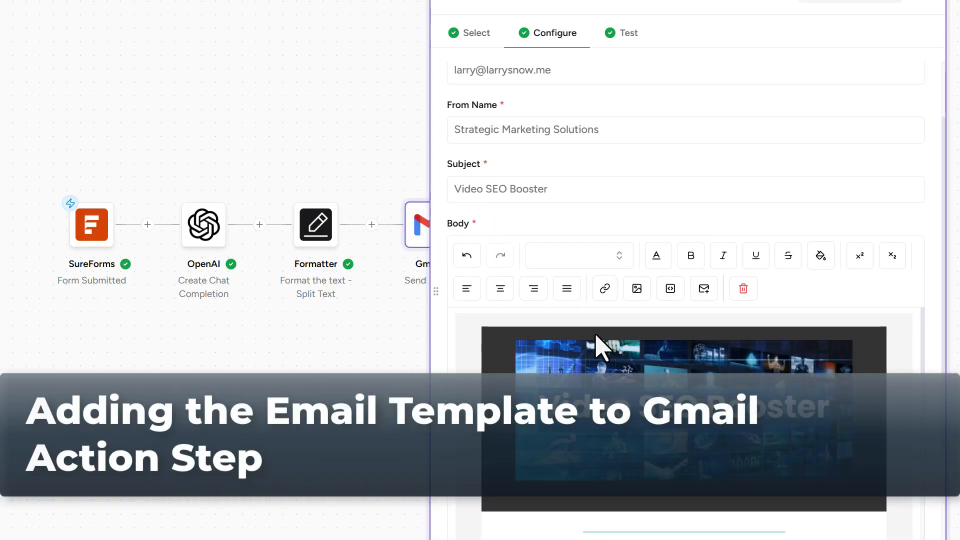
{"action": "scroll", "coordinate": [620, 350], "scroll_direction": "down", "scroll_amount": 1}
{"action": "scroll", "coordinate": [700, 308], "scroll_direction": "up", "scroll_amount": 3}
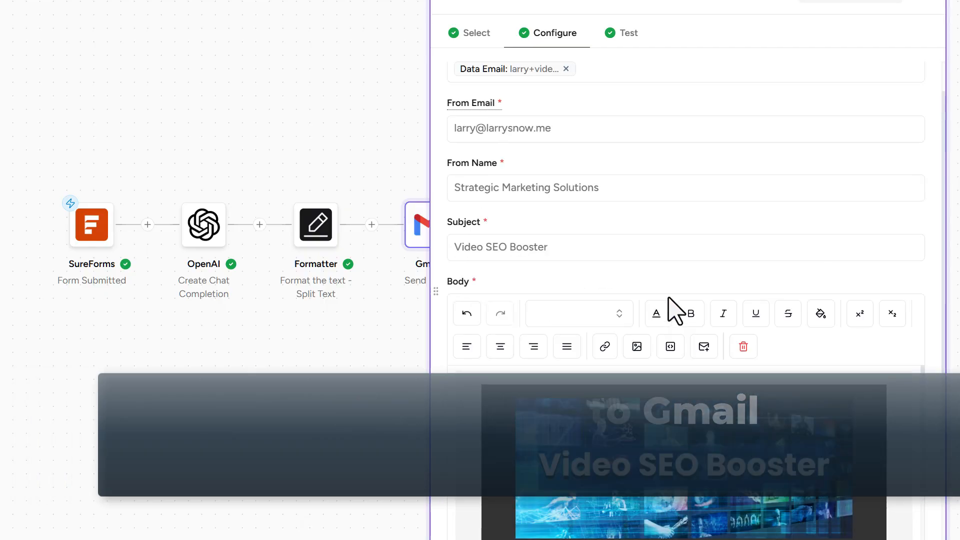
{"action": "left_click", "coordinate": [617, 93]}
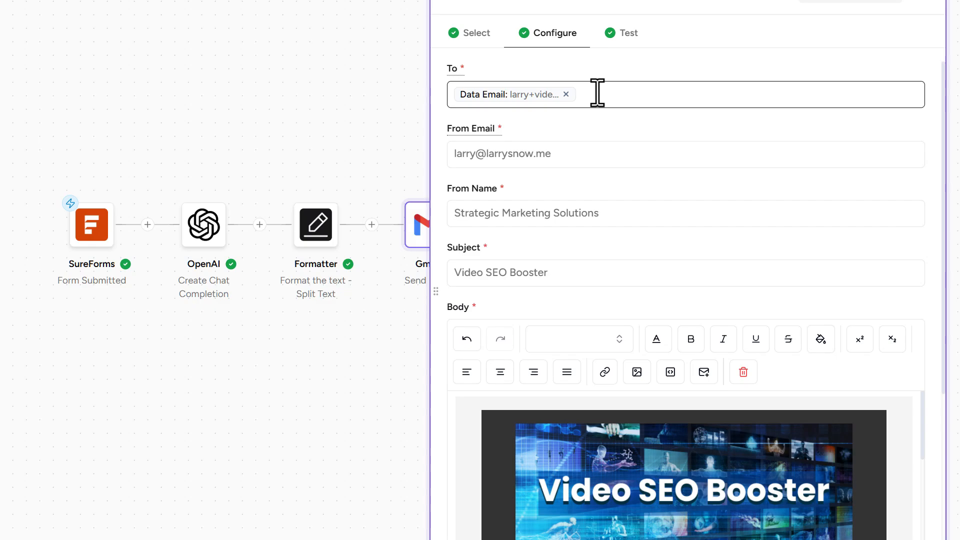
{"action": "left_click", "coordinate": [476, 155]}
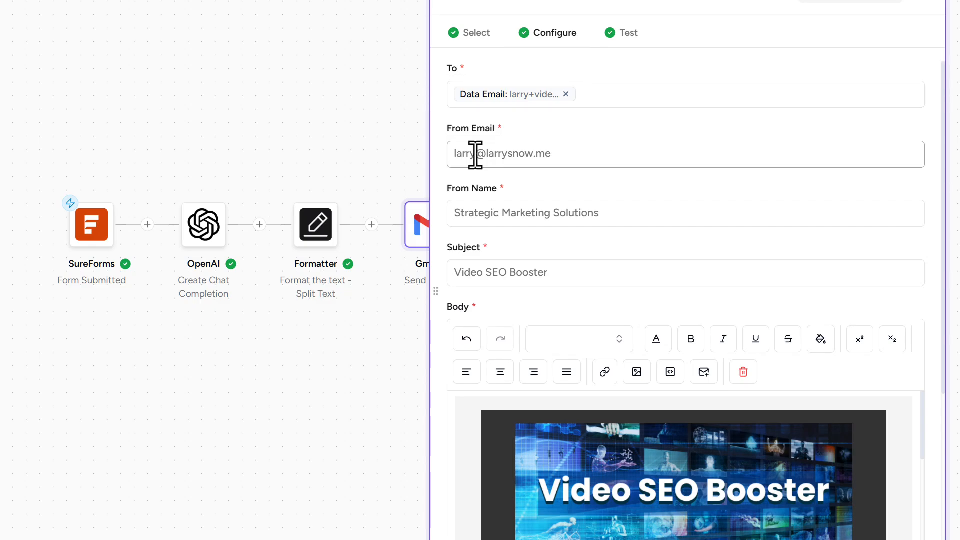
{"action": "left_click", "coordinate": [642, 213]}
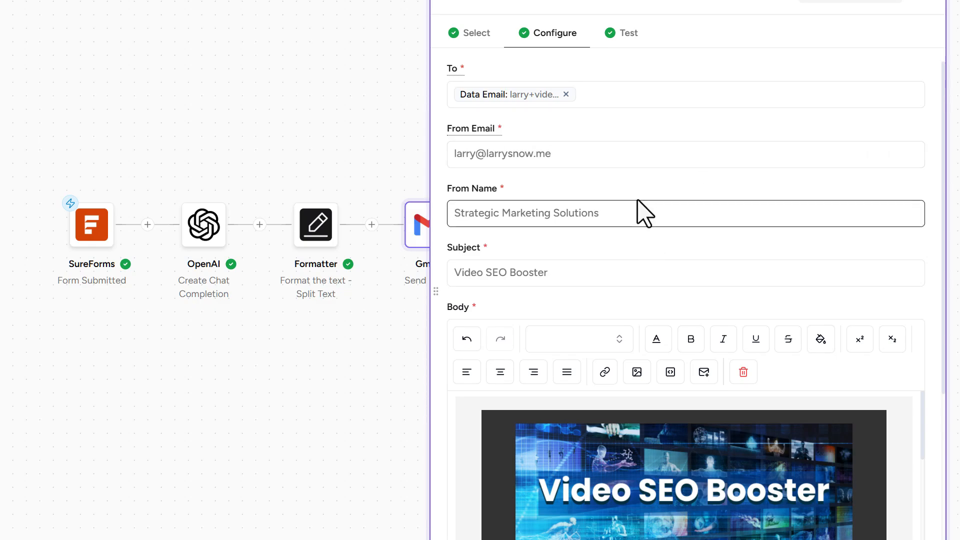
{"action": "scroll", "coordinate": [607, 206], "scroll_direction": "down", "scroll_amount": 2}
{"action": "left_click", "coordinate": [598, 190]}
{"action": "left_click", "coordinate": [617, 196]}
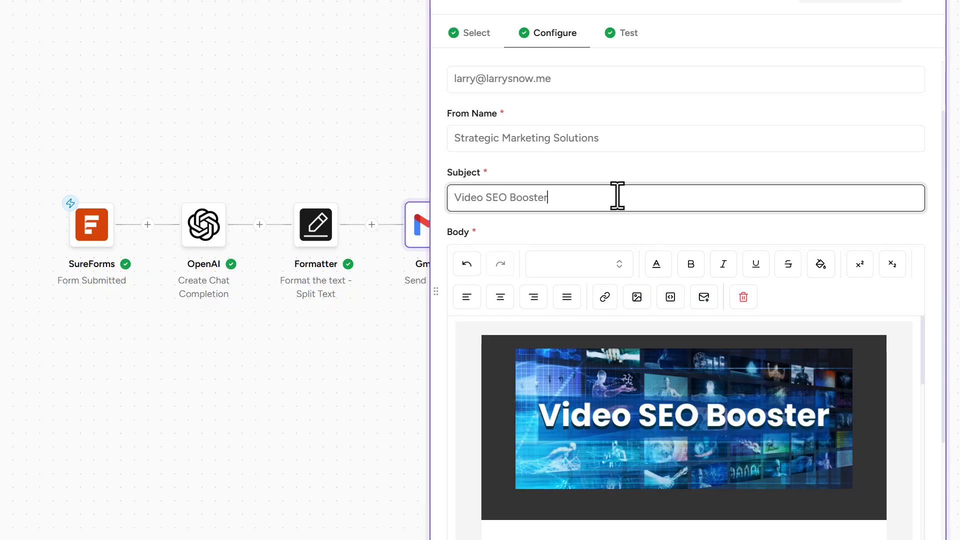
- Replace the Gmail action's email body with the saved email template Video SEO Demo
{"action": "scroll", "coordinate": [612, 182], "scroll_direction": "down", "scroll_amount": 2}
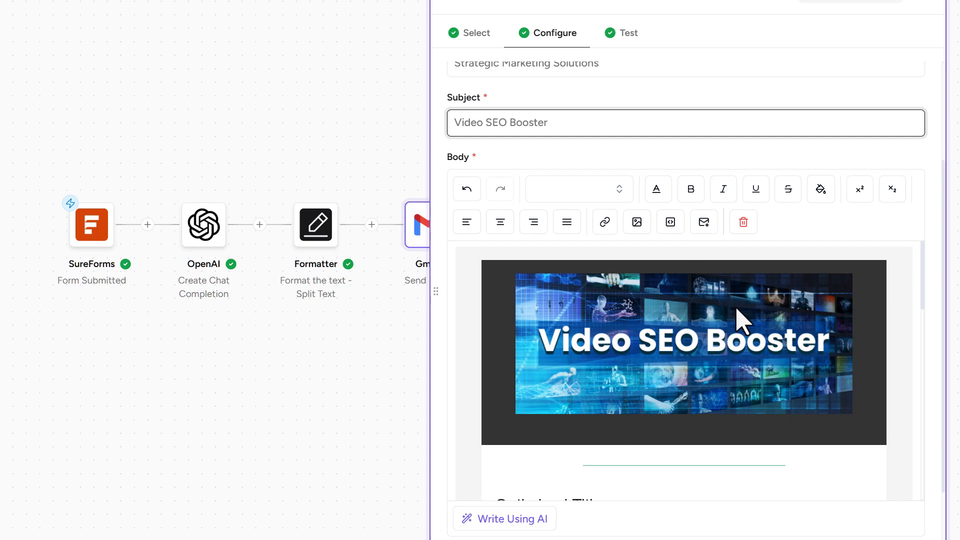
{"action": "scroll", "coordinate": [692, 376], "scroll_direction": "down", "scroll_amount": 3}
{"action": "scroll", "coordinate": [692, 367], "scroll_direction": "up", "scroll_amount": 3}
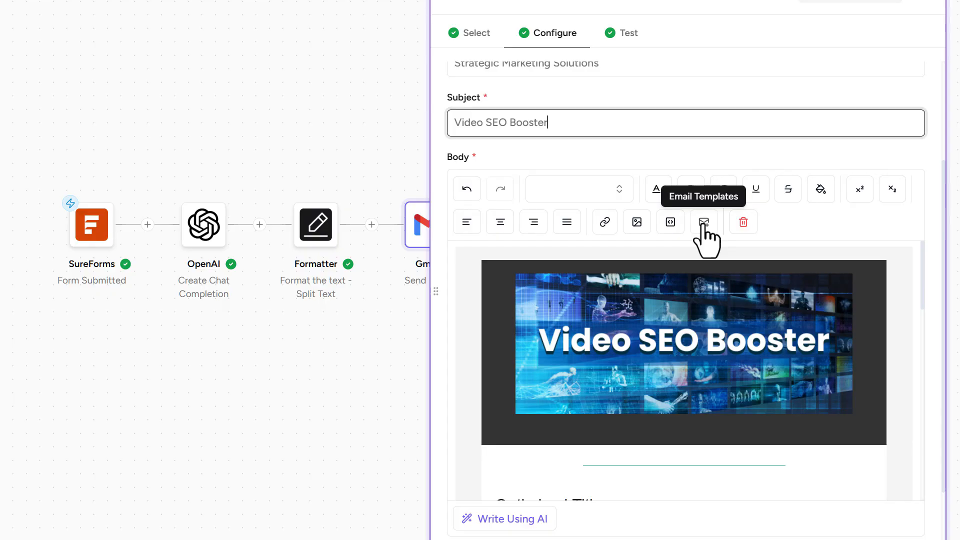
{"action": "left_click", "coordinate": [704, 222]}
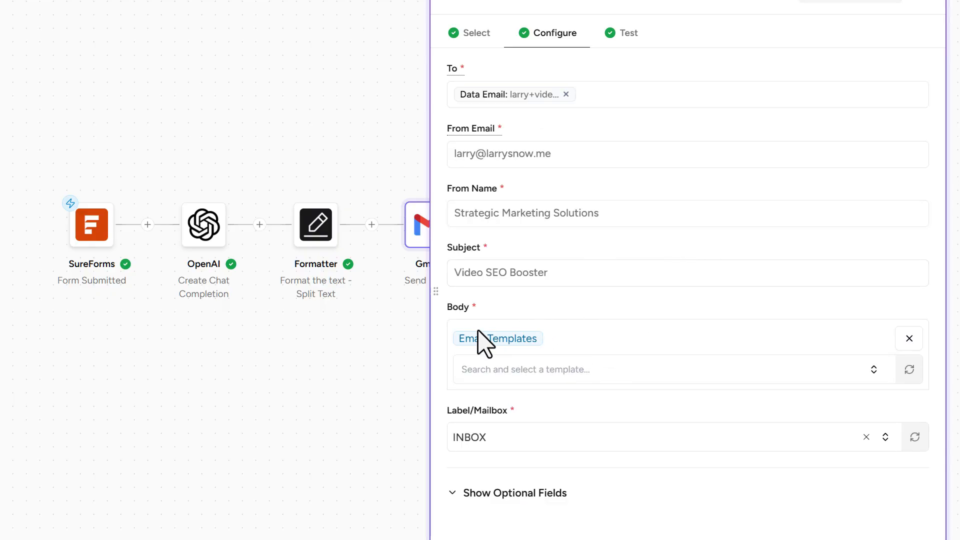
{"action": "left_click_drag", "start_coordinate": [458, 339], "coordinate": [546, 340]}
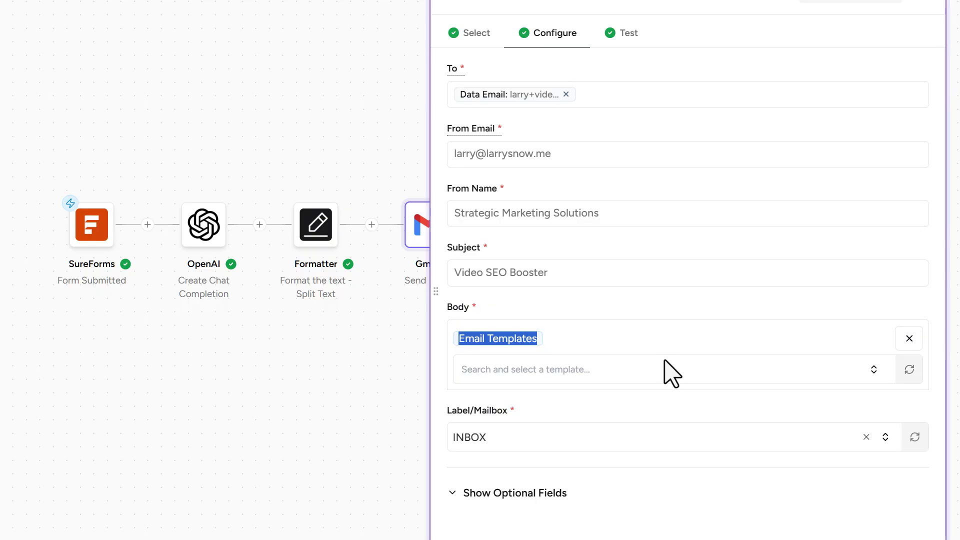
{"action": "left_click", "coordinate": [595, 375]}
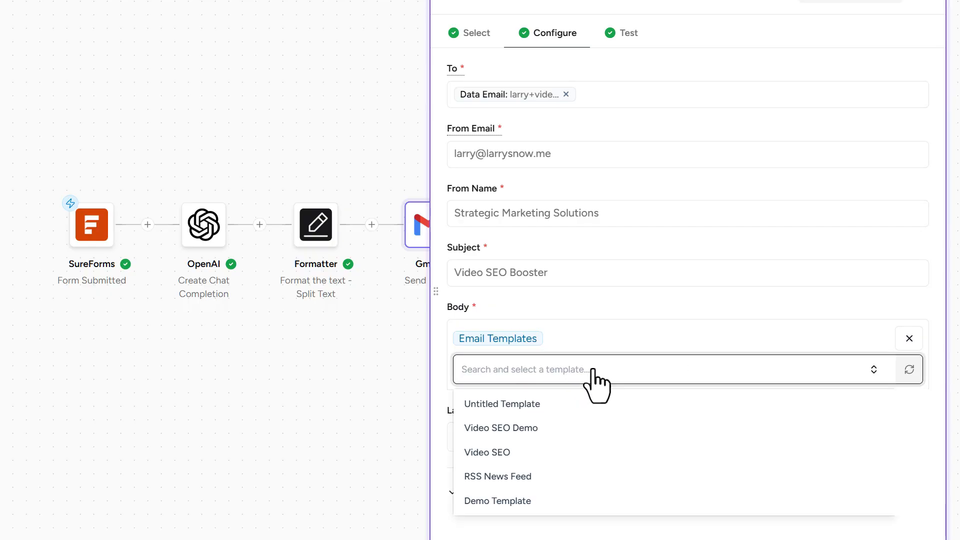
{"action": "left_click", "coordinate": [529, 429]}
{"action": "scroll", "coordinate": [671, 410], "scroll_direction": "down", "scroll_amount": 5}
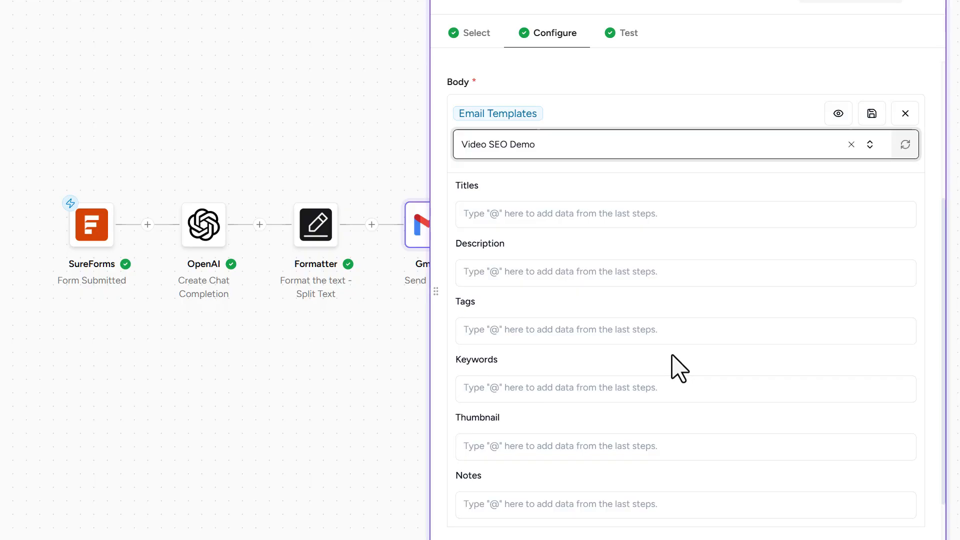
- Map the template's Titles variable to Item 1 from the Split Text output
{"action": "left_click", "coordinate": [524, 216]}
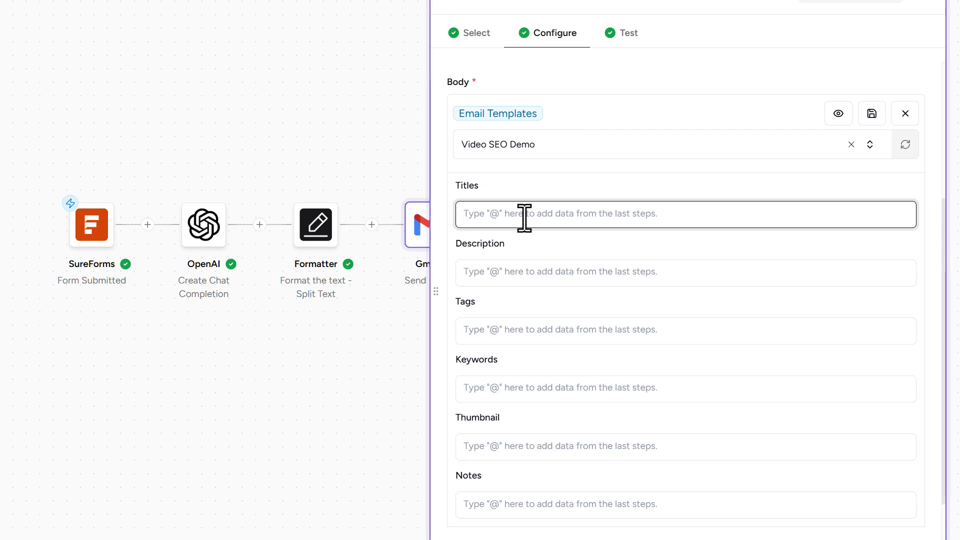
{"action": "type", "text": "@"}
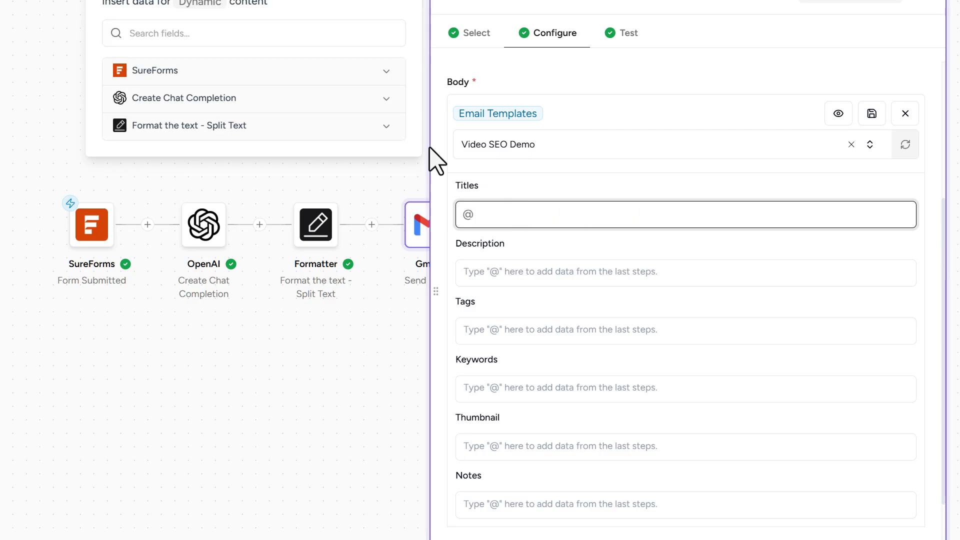
{"action": "left_click", "coordinate": [385, 134]}
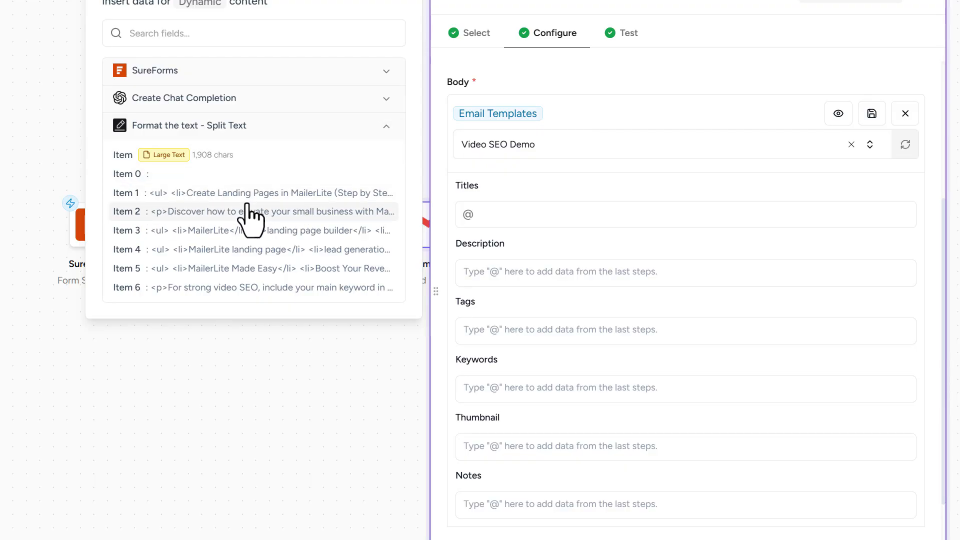
{"action": "left_click", "coordinate": [205, 195]}
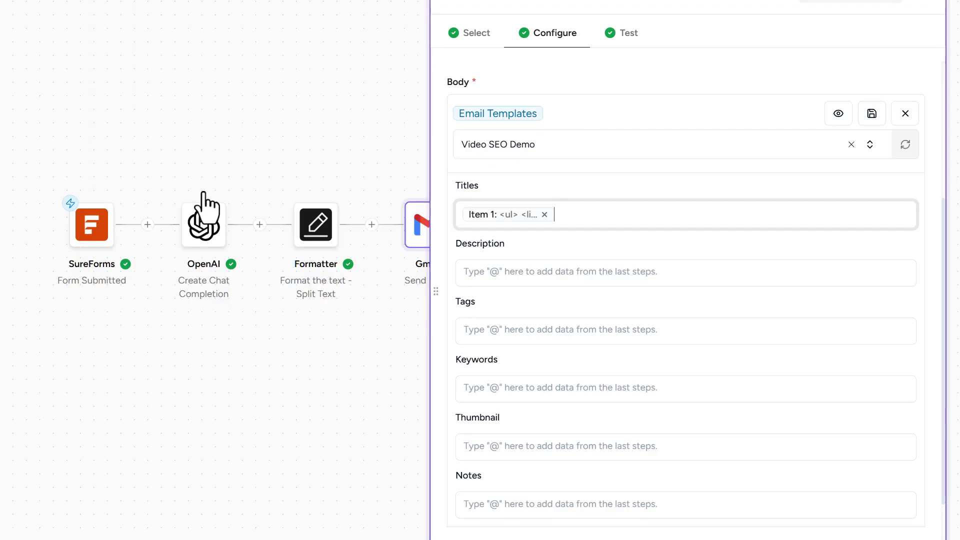
- Map the template's Description variable to Item 2 and Tags to Item 3 from the Split Text output
{"action": "left_click", "coordinate": [520, 279]}
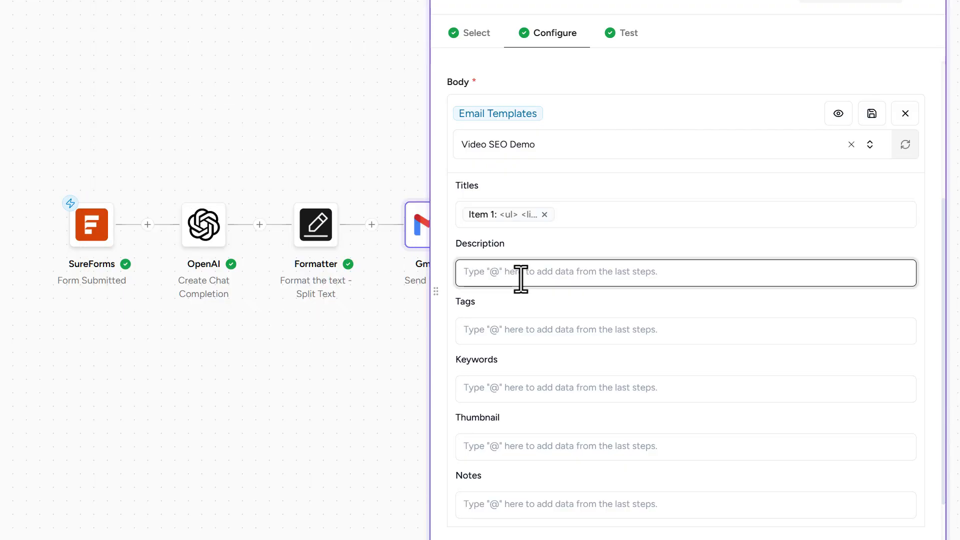
{"action": "type", "text": "@"}
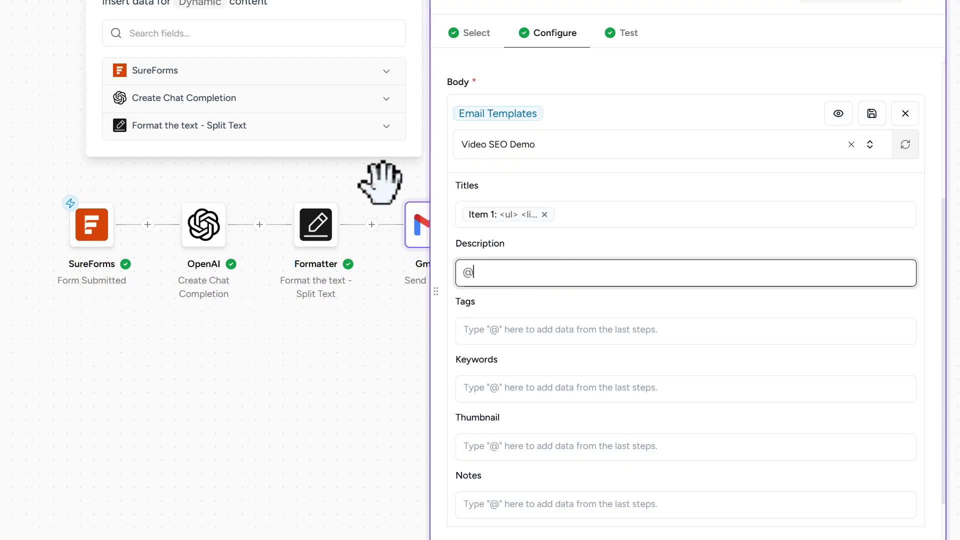
{"action": "left_click", "coordinate": [315, 131]}
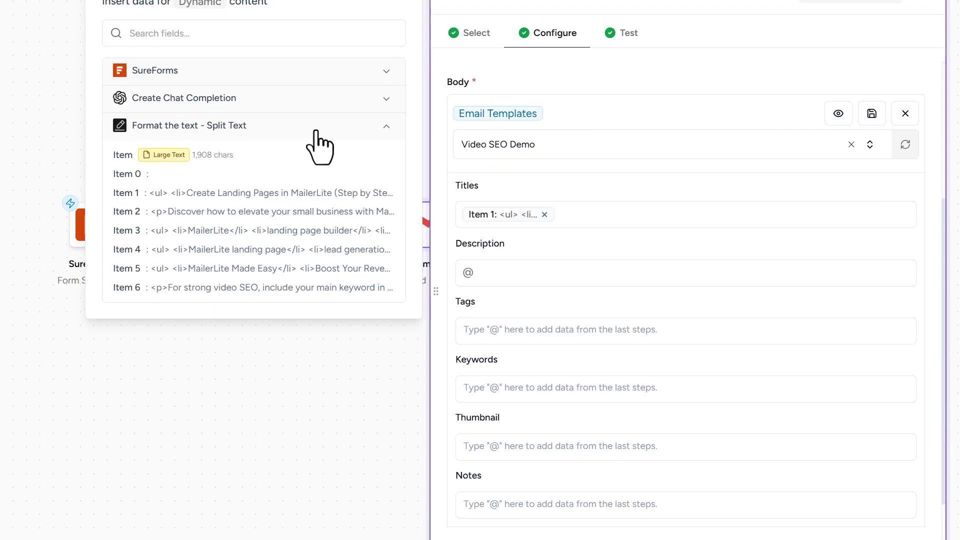
{"action": "left_click", "coordinate": [202, 216]}
{"action": "left_click", "coordinate": [466, 328]}
{"action": "left_click", "coordinate": [318, 229]}
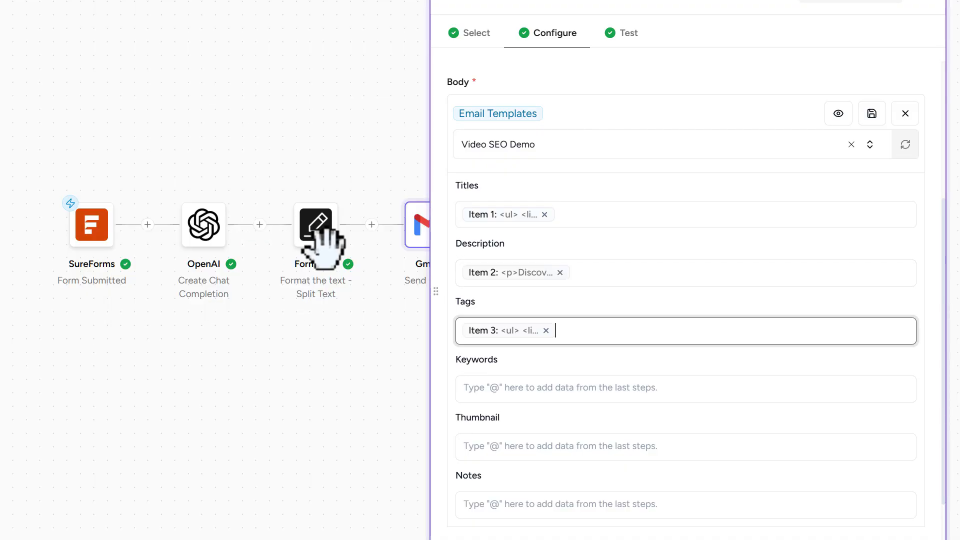
- Map the template's Keywords variable to Item 4 and Thumbnail to Item 5 from the Split Text output
{"action": "left_click", "coordinate": [503, 390]}
{"action": "type", "text": "@"}
{"action": "left_click", "coordinate": [242, 249]}
{"action": "left_click", "coordinate": [525, 450]}
{"action": "type", "text": "@"}
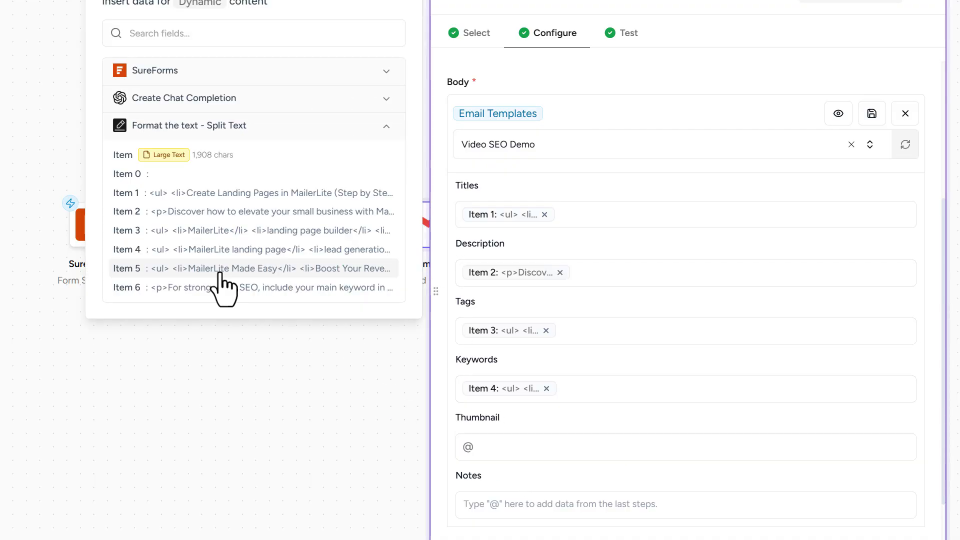
{"action": "left_click", "coordinate": [220, 270]}
- Map the template's Notes variable to Item 6 from the Split Text output
{"action": "left_click", "coordinate": [525, 504]}
{"action": "type", "text": "@"}
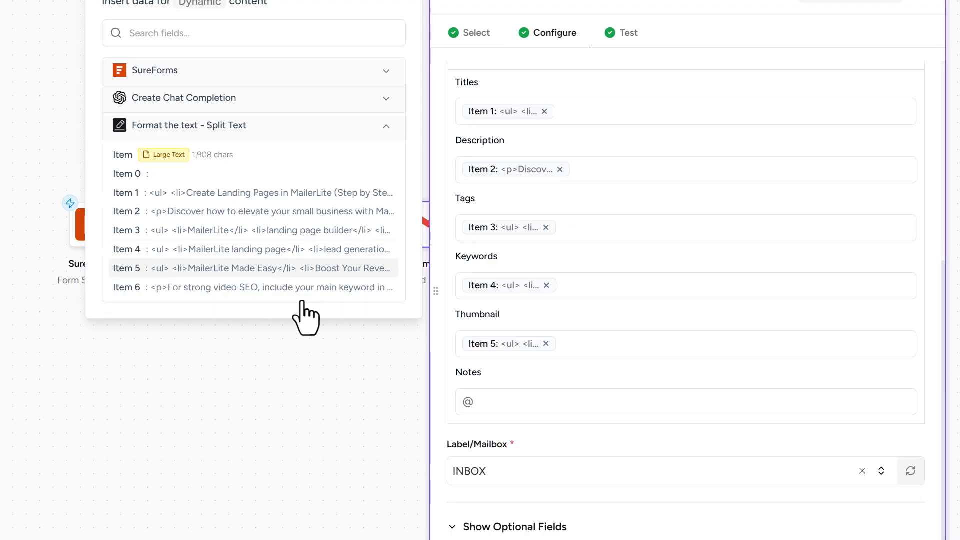
{"action": "left_click", "coordinate": [302, 289]}
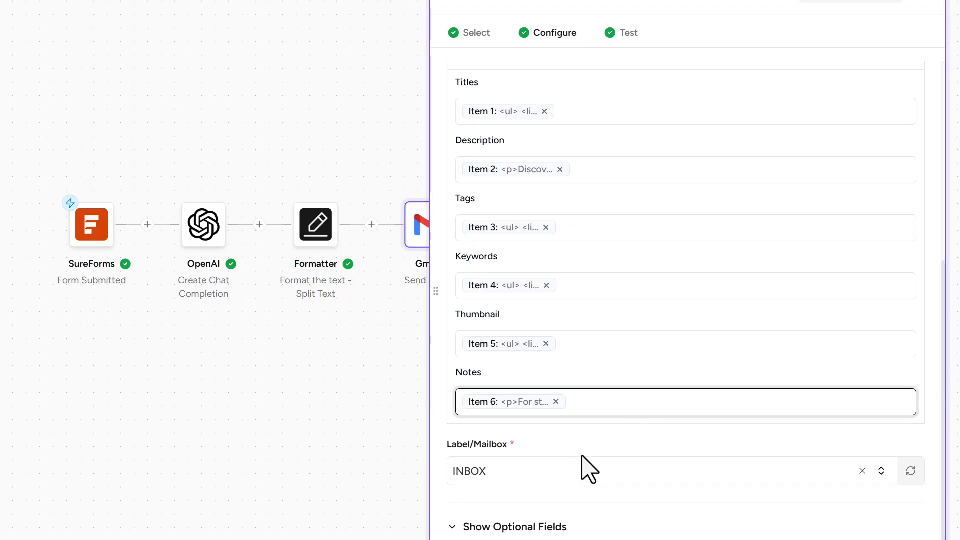
- Proceed to the Gmail action's test stage and run the test to send the templated email
{"action": "left_click", "coordinate": [475, 528]}
{"action": "scroll", "coordinate": [671, 465], "scroll_direction": "down", "scroll_amount": 5}
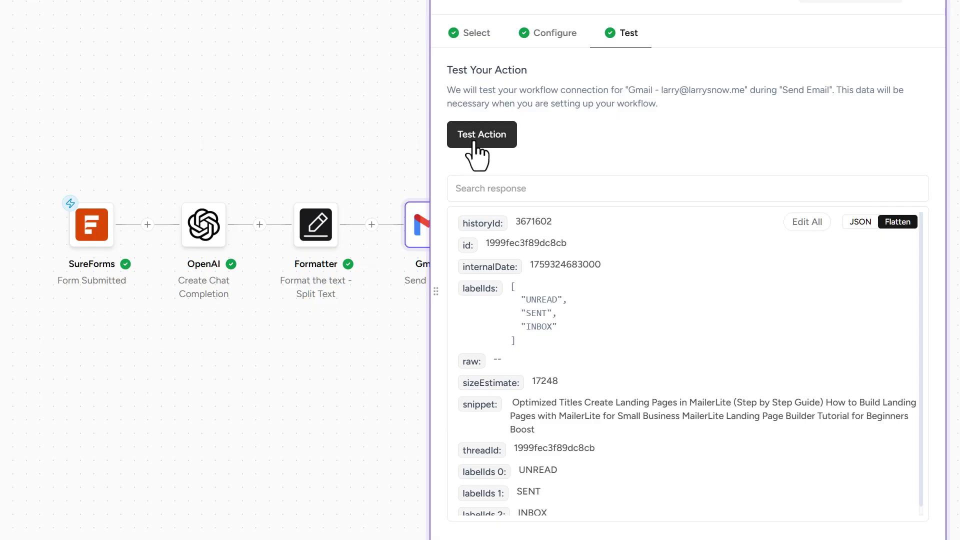
{"action": "left_click", "coordinate": [474, 142]}
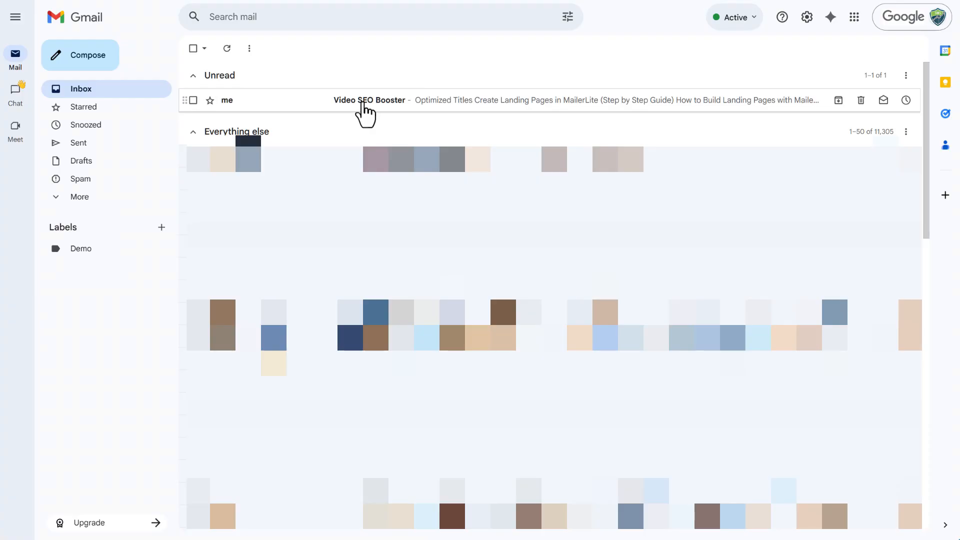
- Open the unread Video SEO Booster email in the Gmail inbox and read through all its sections down to Additional Notes
{"action": "left_click", "coordinate": [364, 114]}
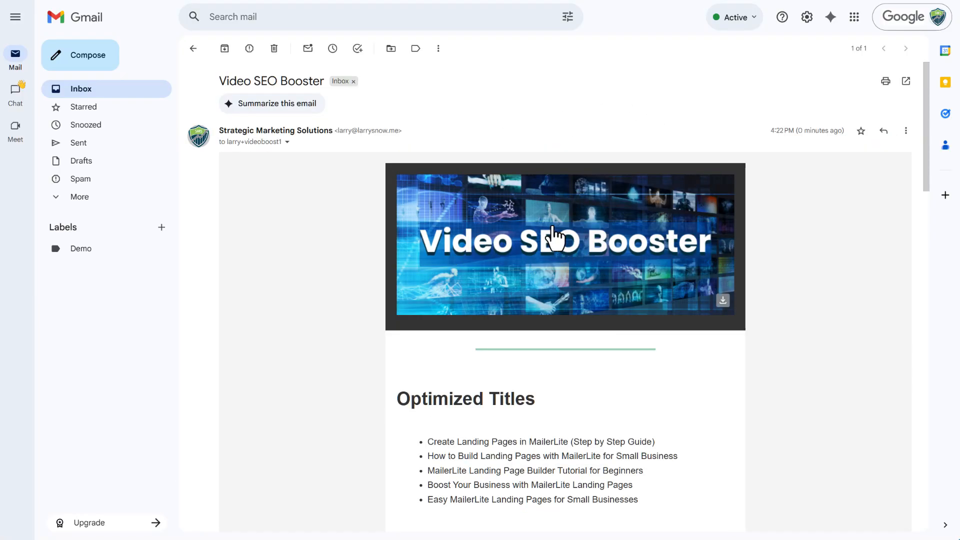
{"action": "scroll", "coordinate": [392, 240], "scroll_direction": "down", "scroll_amount": 5}
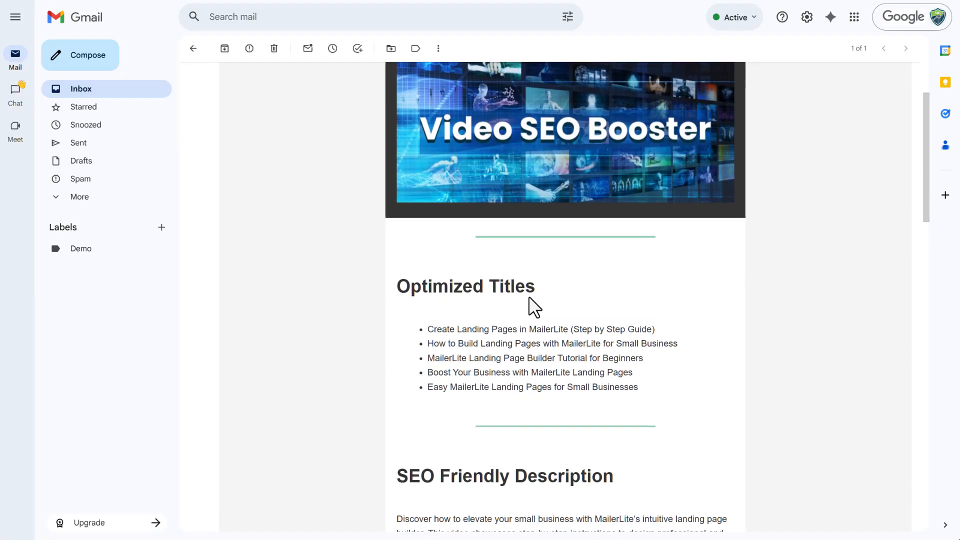
{"action": "scroll", "coordinate": [555, 237], "scroll_direction": "down", "scroll_amount": 7}
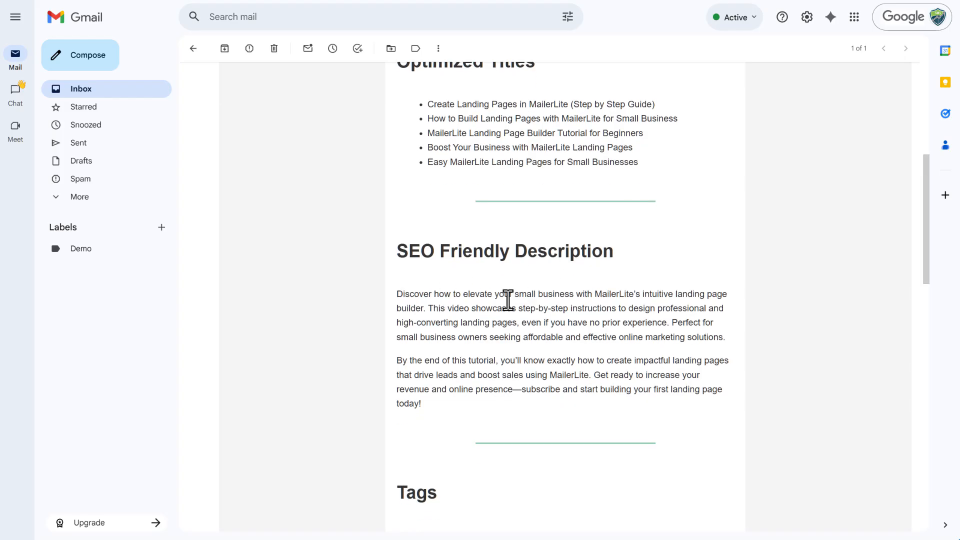
{"action": "scroll", "coordinate": [536, 325], "scroll_direction": "down", "scroll_amount": 10}
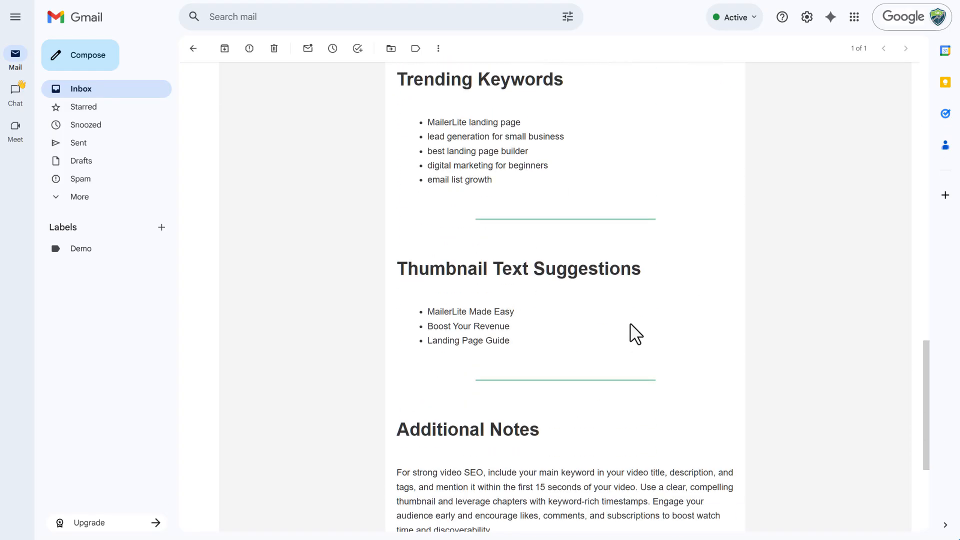
{"action": "scroll", "coordinate": [631, 330], "scroll_direction": "down", "scroll_amount": 4}
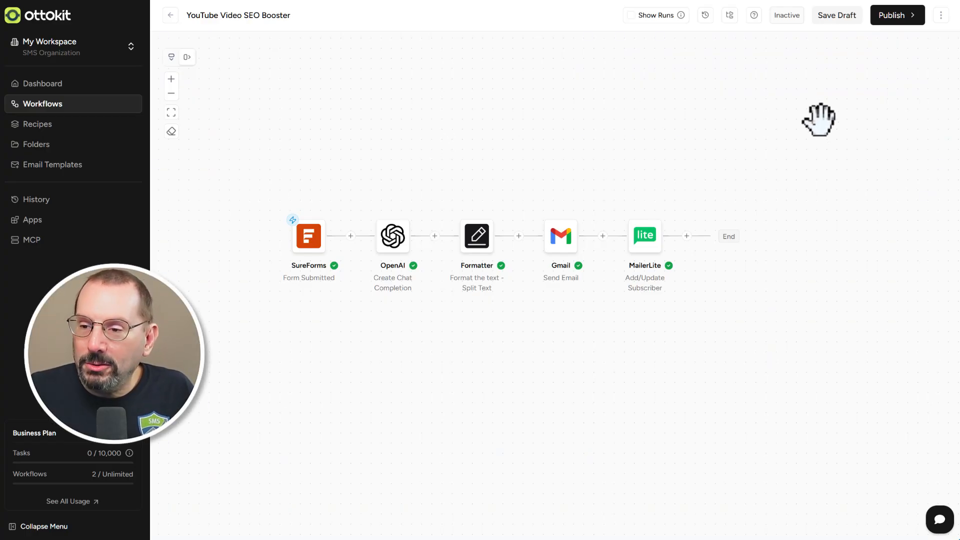
- Publish the YouTube Video SEO Booster workflow in OttoKit in the same version
{"action": "left_click", "coordinate": [895, 15]}
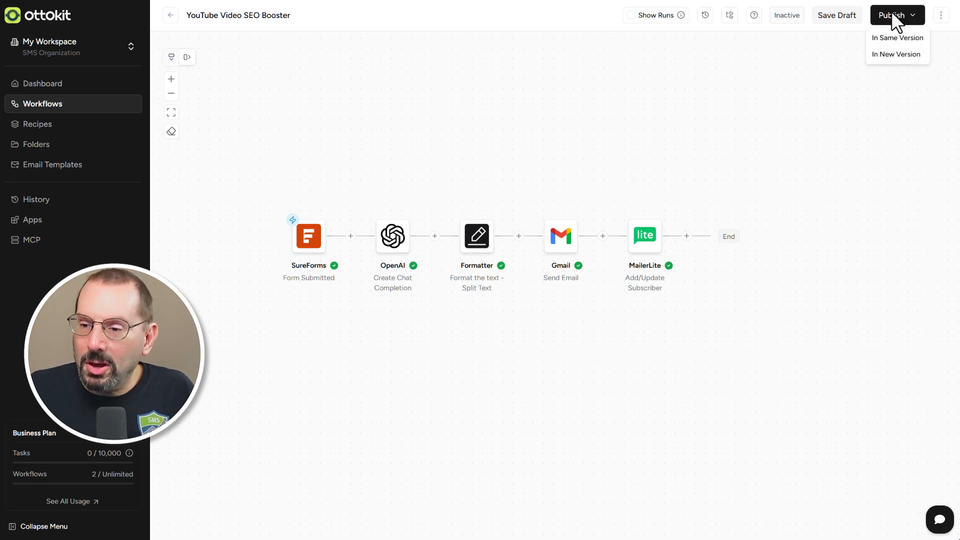
{"action": "left_click", "coordinate": [887, 44]}
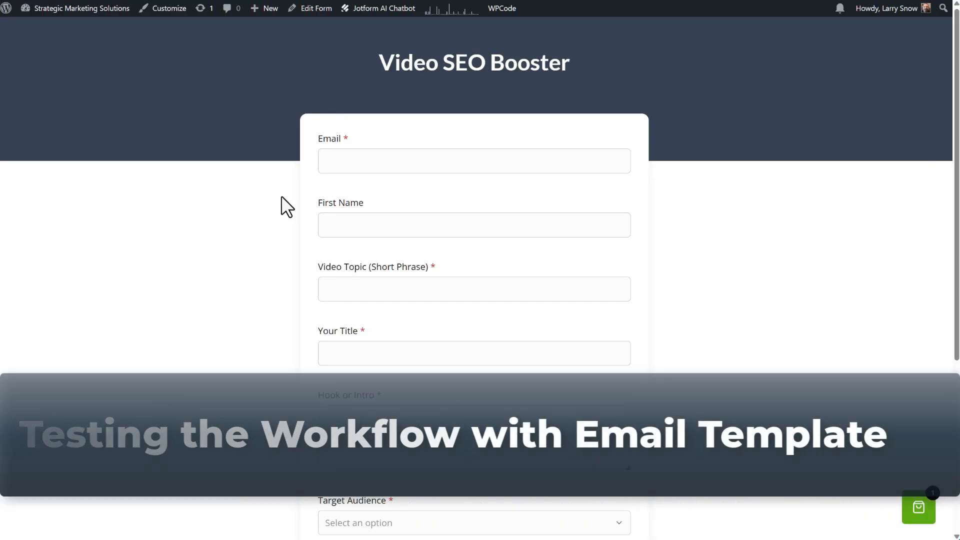
- Complete the Video SEO Booster form for topic "MailerLite Sell Digital Products", with target audience Coaches and SMS newsletter sign-up enabled, and submit it
{"action": "scroll", "coordinate": [287, 206], "scroll_direction": "down", "scroll_amount": 1}
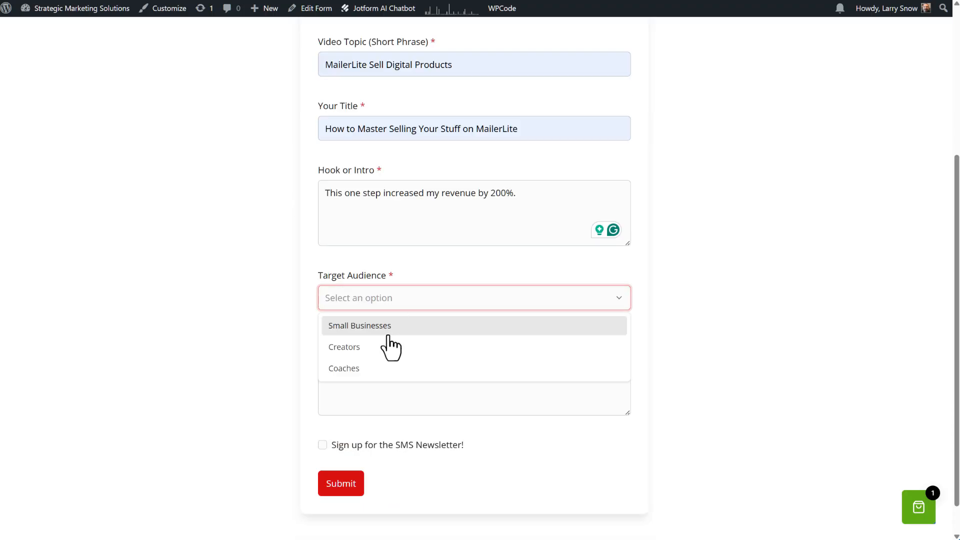
{"action": "left_click", "coordinate": [342, 368]}
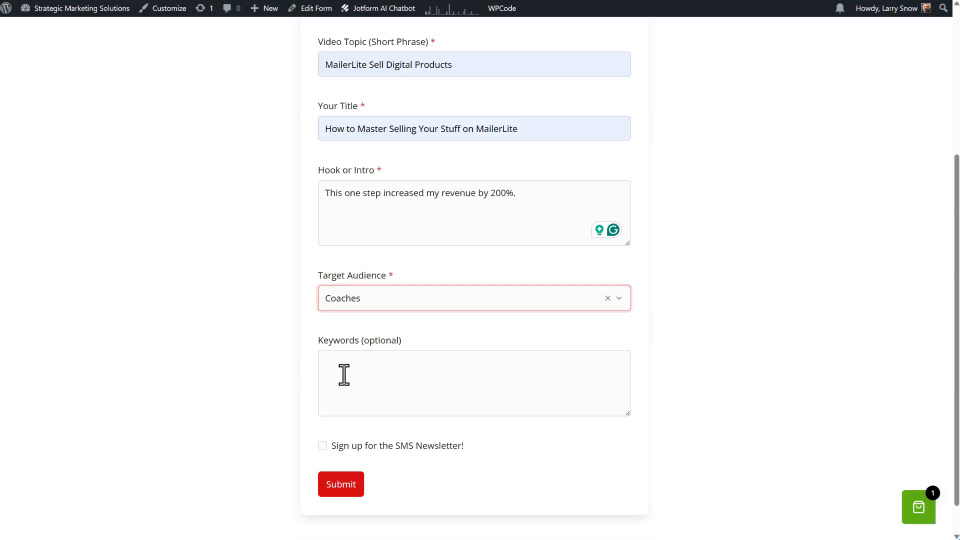
{"action": "left_click", "coordinate": [373, 370]}
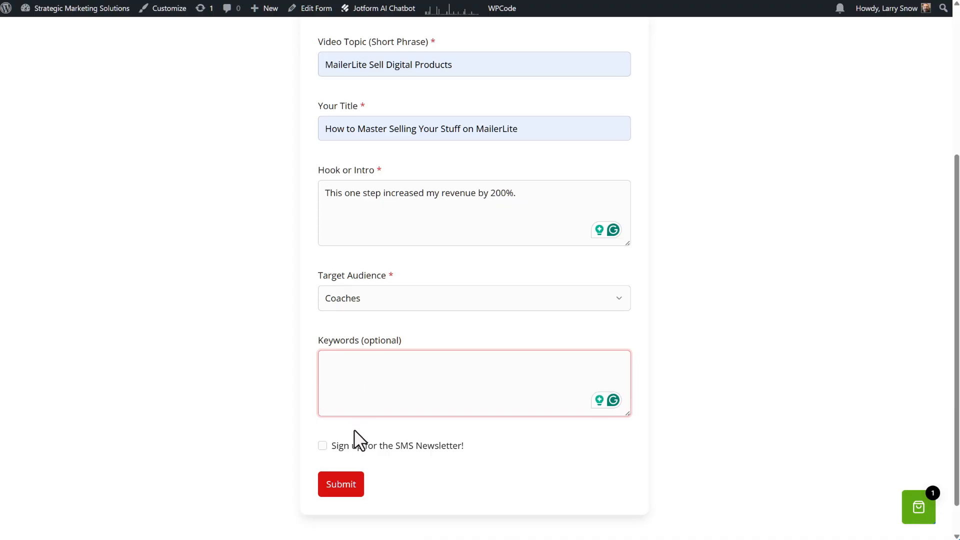
{"action": "left_click", "coordinate": [324, 447]}
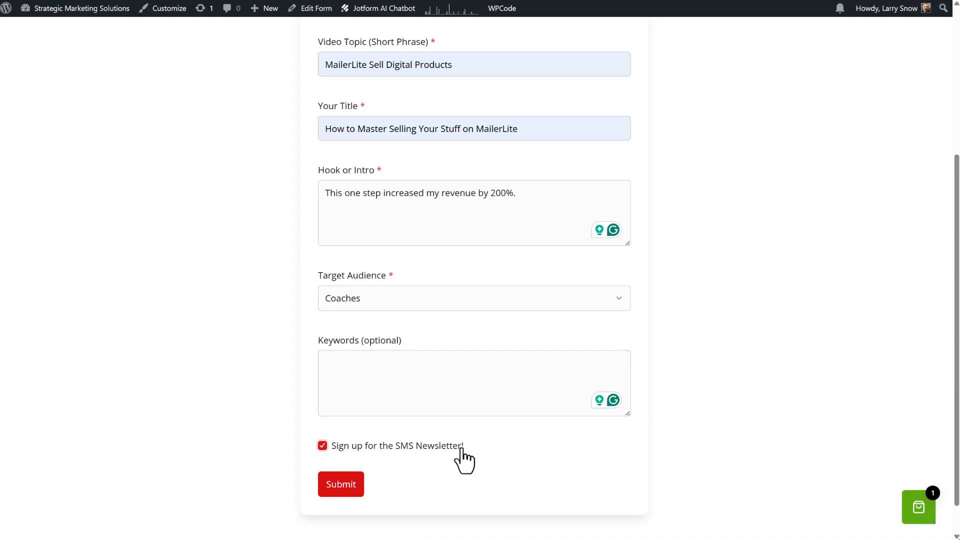
{"action": "left_click", "coordinate": [346, 491]}
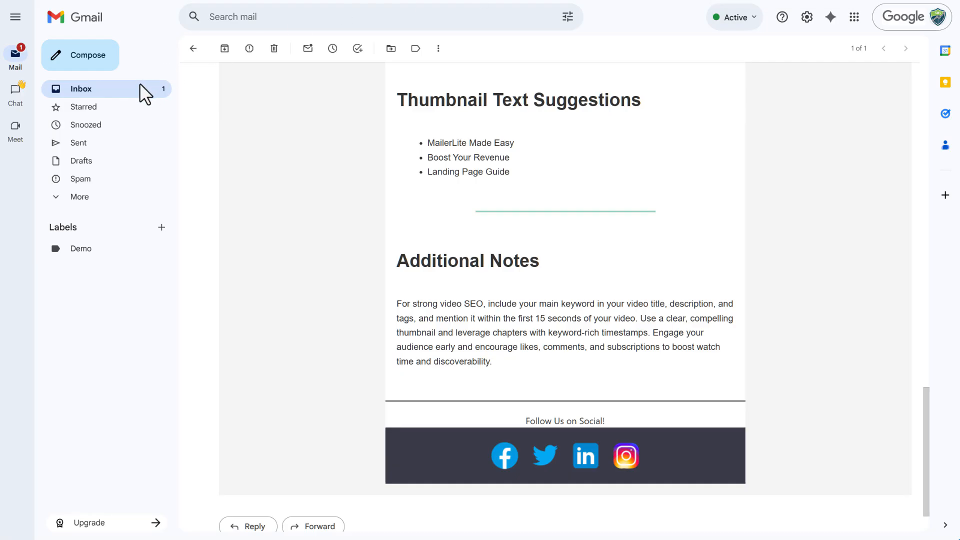
- Switch to the Gmail inbox, open the new Video SEO Booster email and review its sections from Optimized Titles to Additional Notes
{"action": "left_click", "coordinate": [140, 86]}
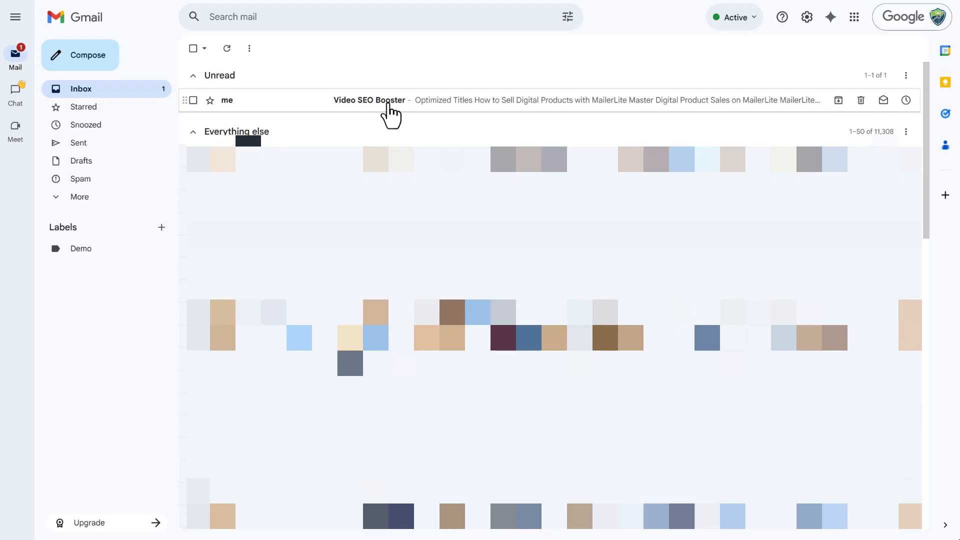
{"action": "left_click", "coordinate": [389, 105]}
{"action": "scroll", "coordinate": [332, 274], "scroll_direction": "down", "scroll_amount": 3}
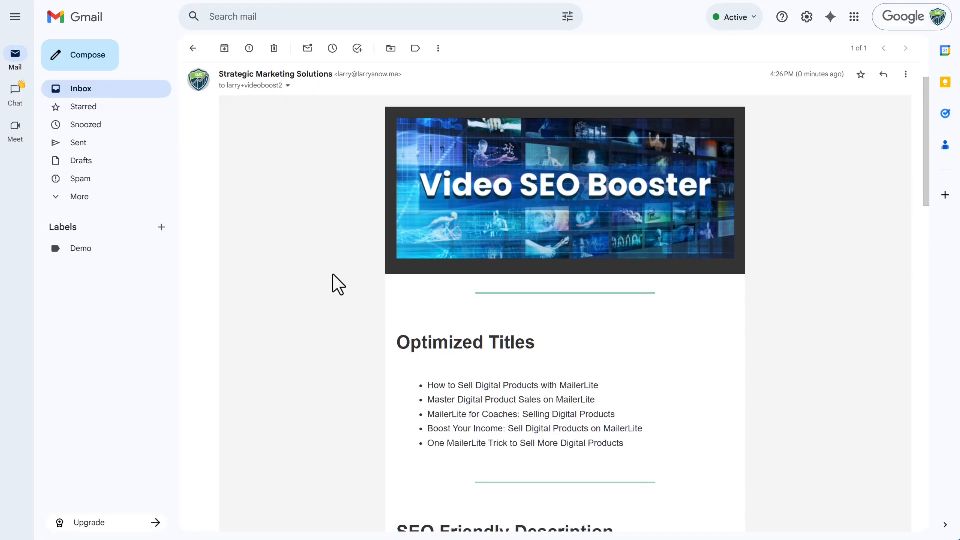
{"action": "scroll", "coordinate": [475, 320], "scroll_direction": "down", "scroll_amount": 5}
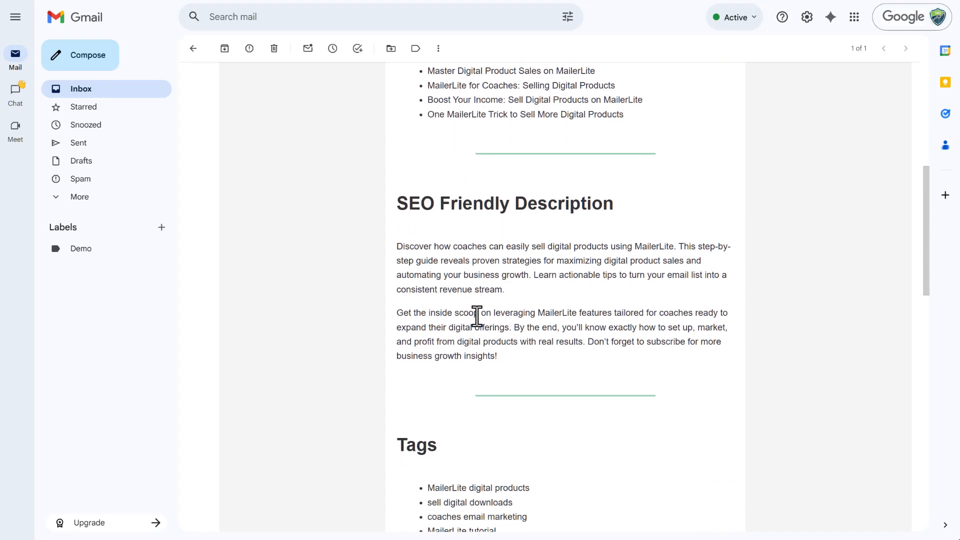
{"action": "scroll", "coordinate": [555, 286], "scroll_direction": "down", "scroll_amount": 5}
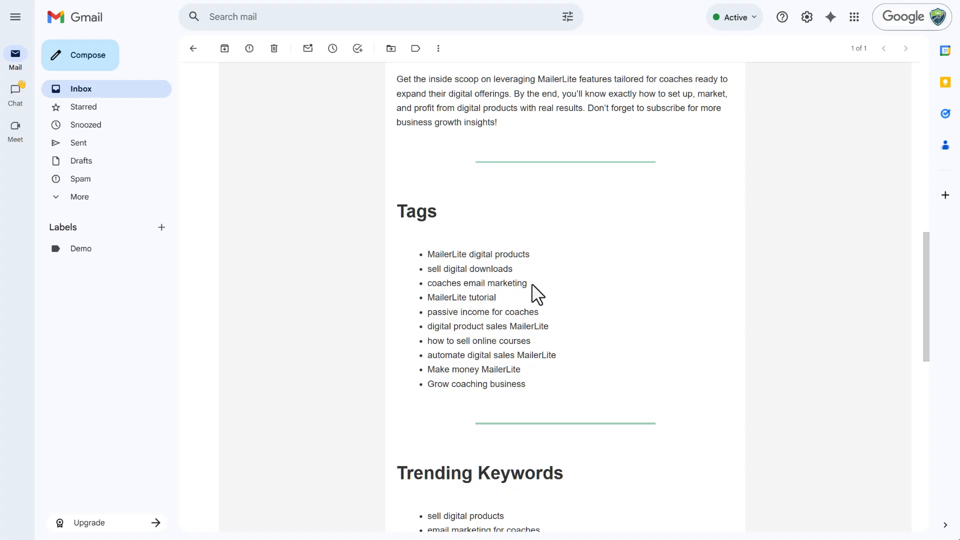
{"action": "scroll", "coordinate": [533, 286], "scroll_direction": "down", "scroll_amount": 5}
{"action": "scroll", "coordinate": [535, 289], "scroll_direction": "down", "scroll_amount": 2}
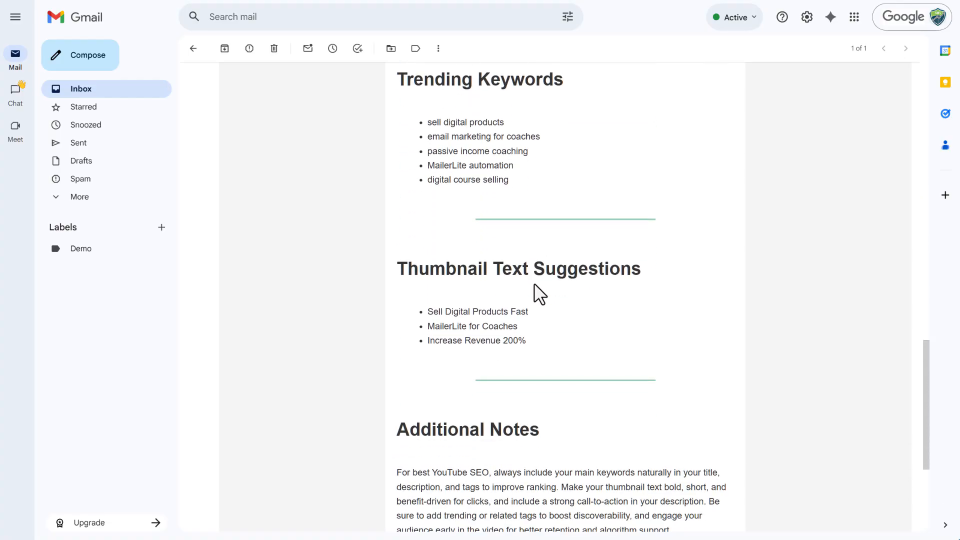
{"action": "scroll", "coordinate": [546, 337], "scroll_direction": "down", "scroll_amount": 3}
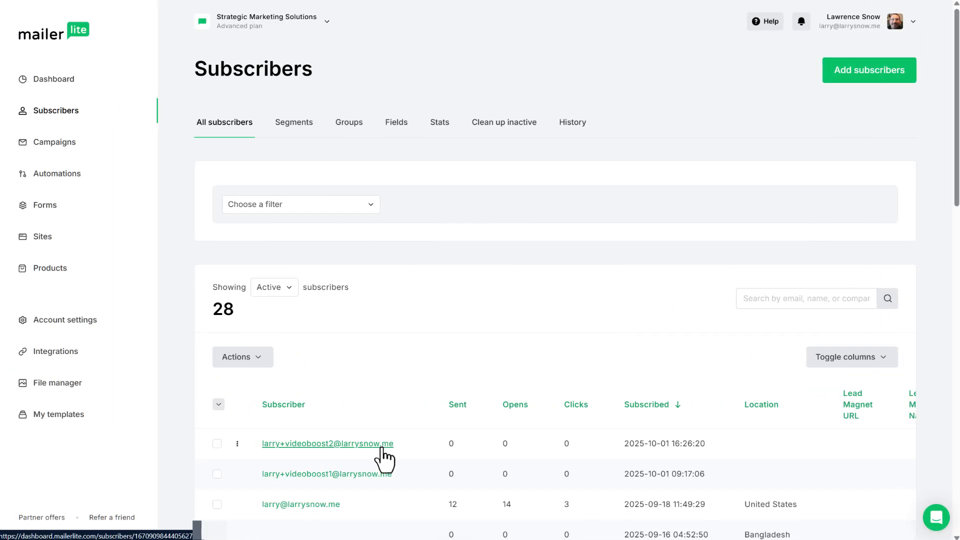
- In MailerLite, open the newest subscriber's profile and check the assigned groups and activity log
{"action": "left_click", "coordinate": [380, 445]}
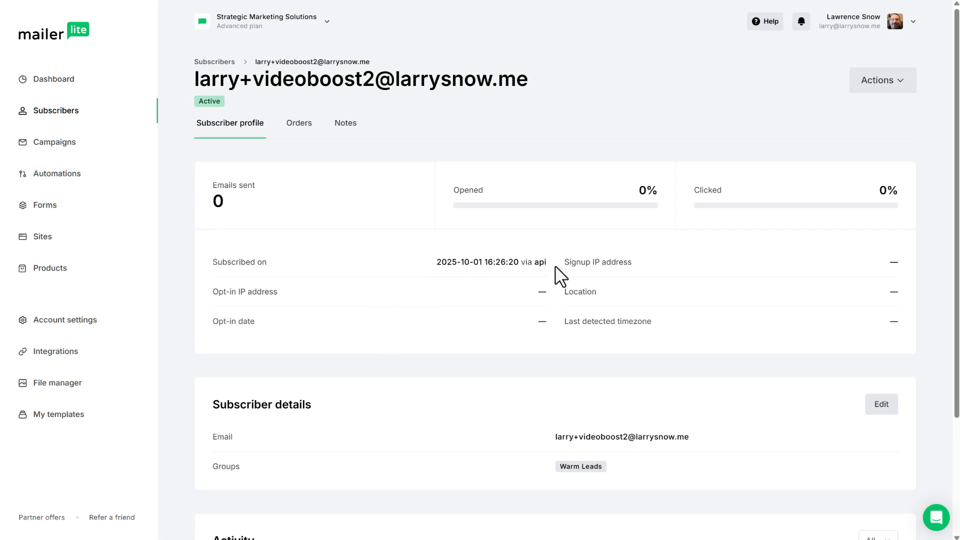
{"action": "scroll", "coordinate": [509, 266], "scroll_direction": "down", "scroll_amount": 1}
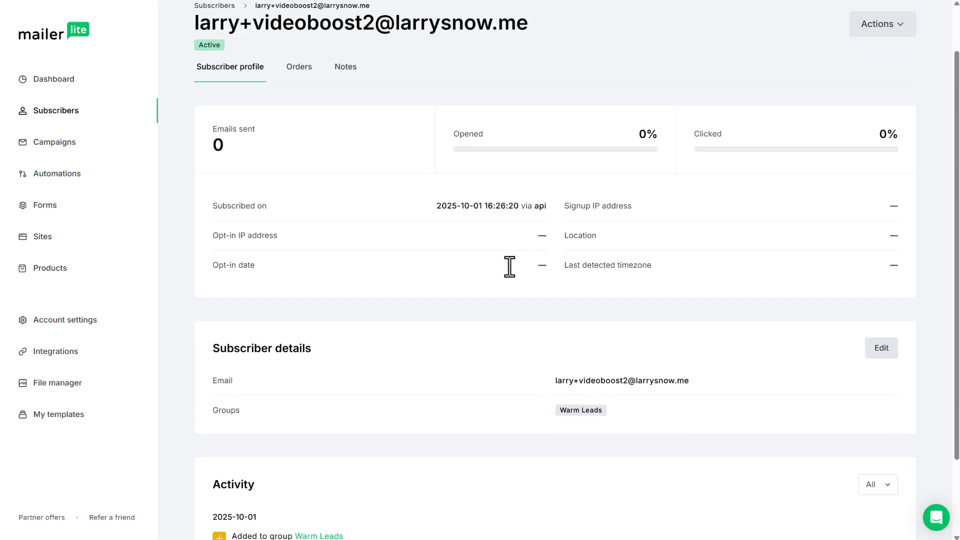
{"action": "scroll", "coordinate": [510, 267], "scroll_direction": "down", "scroll_amount": 2}
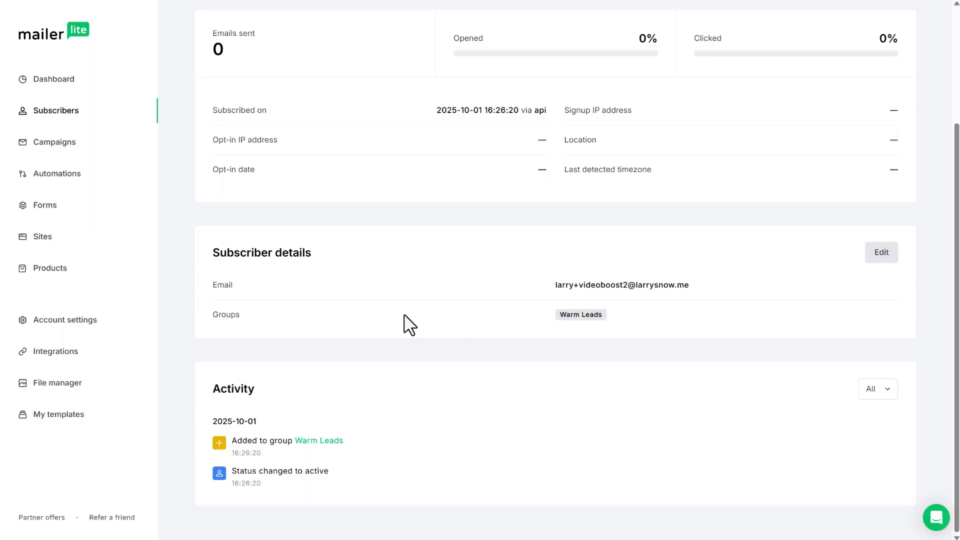